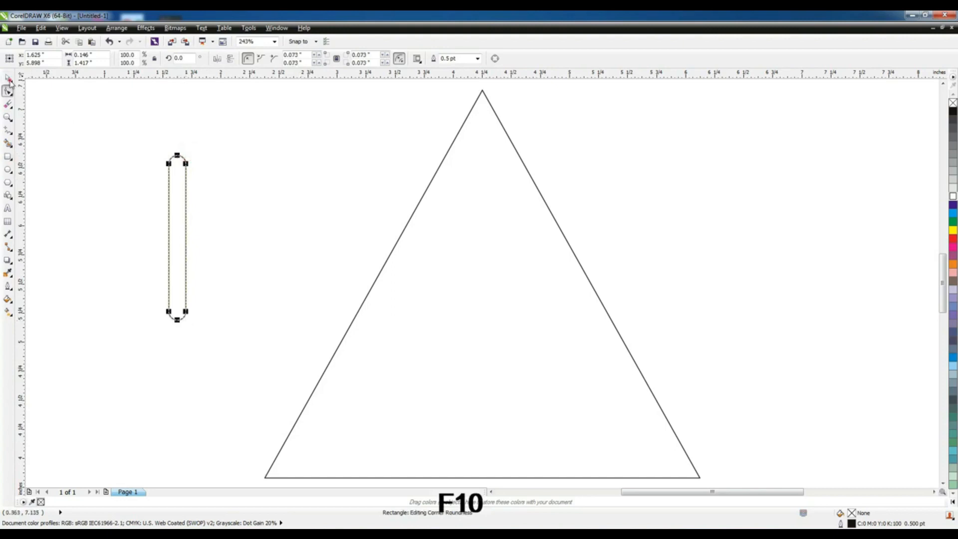
- Rotate the rounded bar to 332 degrees and place it inside the large triangle's lower-left area, roughly parallel to its left edge
{"action": "left_click", "coordinate": [184, 213]}
{"action": "left_click_drag", "start_coordinate": [188, 153], "coordinate": [206, 185]}
{"action": "left_click_drag", "start_coordinate": [188, 220], "coordinate": [366, 351]}
{"action": "left_click", "coordinate": [366, 351]}
{"action": "left_click_drag", "start_coordinate": [387, 310], "coordinate": [394, 315]}
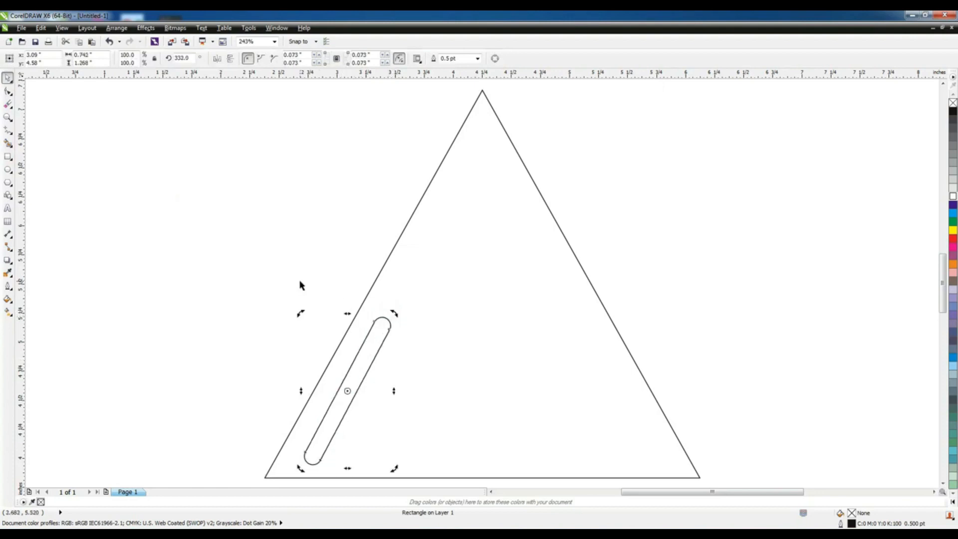
- Move the rotated rounded bar down so it crosses the triangle's base near the lower-left corner
{"action": "left_click", "coordinate": [301, 285]}
{"action": "scroll", "coordinate": [640, 309], "scroll_direction": "down", "scroll_amount": 2}
{"action": "left_click_drag", "start_coordinate": [494, 339], "coordinate": [495, 382]}
{"action": "left_click", "coordinate": [504, 327]}
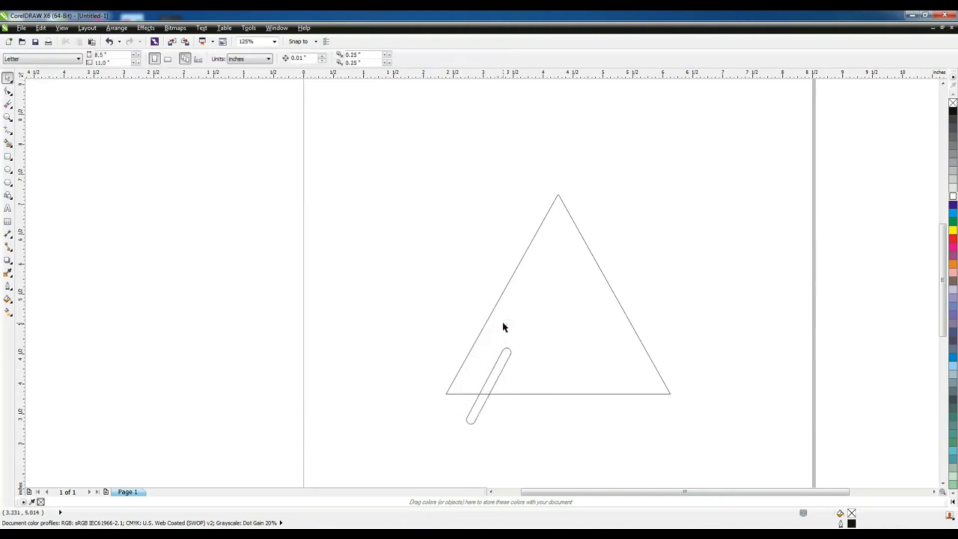
- Position slanted bars across the triangle for two short slots in the base and one full cut through its right side
{"action": "left_click_drag", "start_coordinate": [499, 378], "coordinate": [638, 256]}
{"action": "left_click", "coordinate": [531, 354], "text": "shift"}
{"action": "left_click", "coordinate": [499, 353], "text": "shift"}
{"action": "left_click", "coordinate": [693, 306]}
- Trim the triangle with the slanted bars and break the result apart into a main body and a small lower-right triangle
{"action": "left_click", "coordinate": [628, 286]}
{"action": "left_click", "coordinate": [531, 355], "text": "shift"}
{"action": "left_click", "coordinate": [508, 355], "text": "shift"}
{"action": "left_click", "coordinate": [574, 225], "text": "shift"}
{"action": "left_click", "coordinate": [631, 278]}
{"action": "left_click", "coordinate": [506, 358], "text": "shift"}
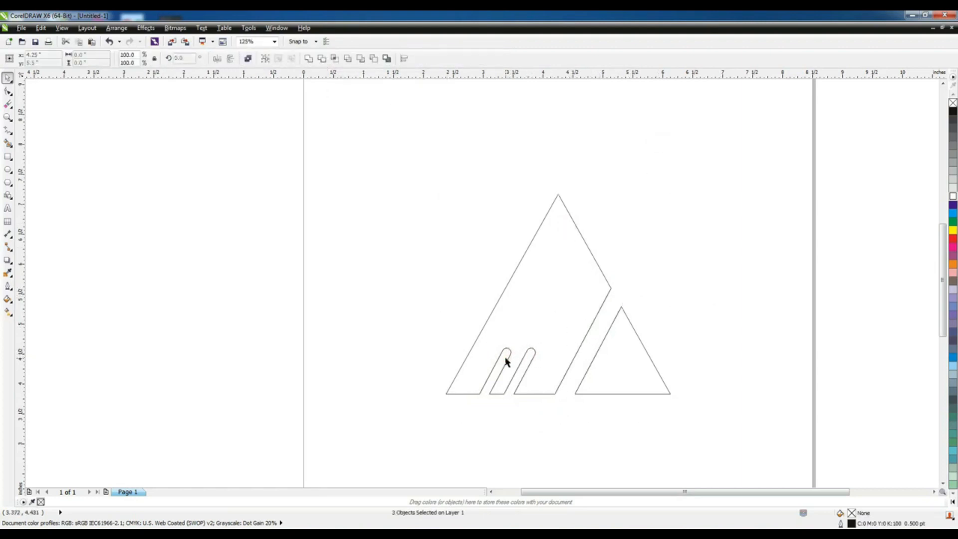
{"action": "scroll", "coordinate": [640, 255], "scroll_direction": "up", "scroll_amount": 2}
{"action": "left_click", "coordinate": [247, 59]}
{"action": "left_click", "coordinate": [843, 219]}
- Fill the main slotted shape with black and the small lower-right triangle with 90% black
{"action": "left_click", "coordinate": [524, 279]}
{"action": "left_click", "coordinate": [951, 113]}
{"action": "left_click", "coordinate": [609, 376]}
{"action": "left_click", "coordinate": [953, 121]}
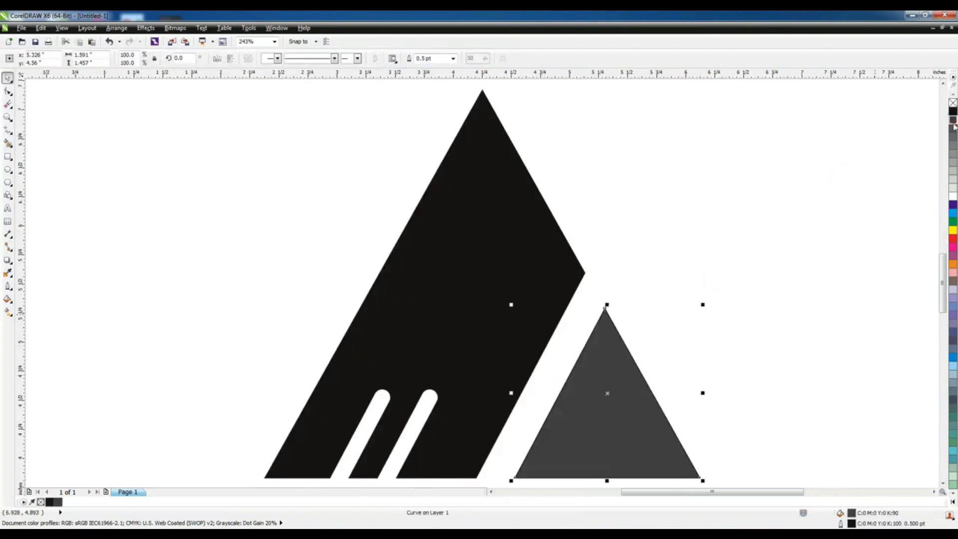
{"action": "left_click", "coordinate": [781, 210]}
{"action": "scroll", "coordinate": [654, 305], "scroll_direction": "down", "scroll_amount": 2}
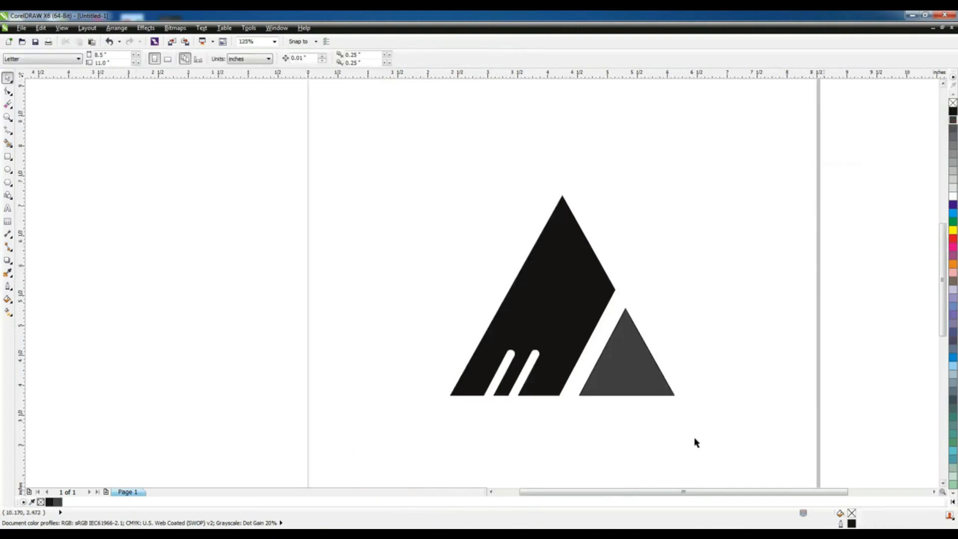
- Add the text "compnay name" below the logo and change it to Title Case
{"action": "key", "text": "F8"}
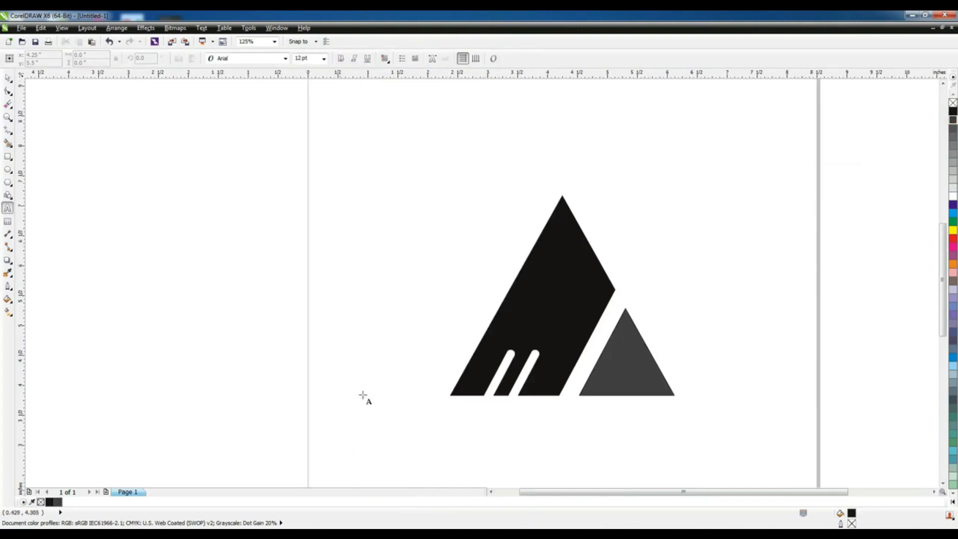
{"action": "left_click", "coordinate": [416, 432]}
{"action": "type", "text": "compnay name"}
{"action": "key", "text": "ctrl+a"}
{"action": "key", "text": "shift+F3"}
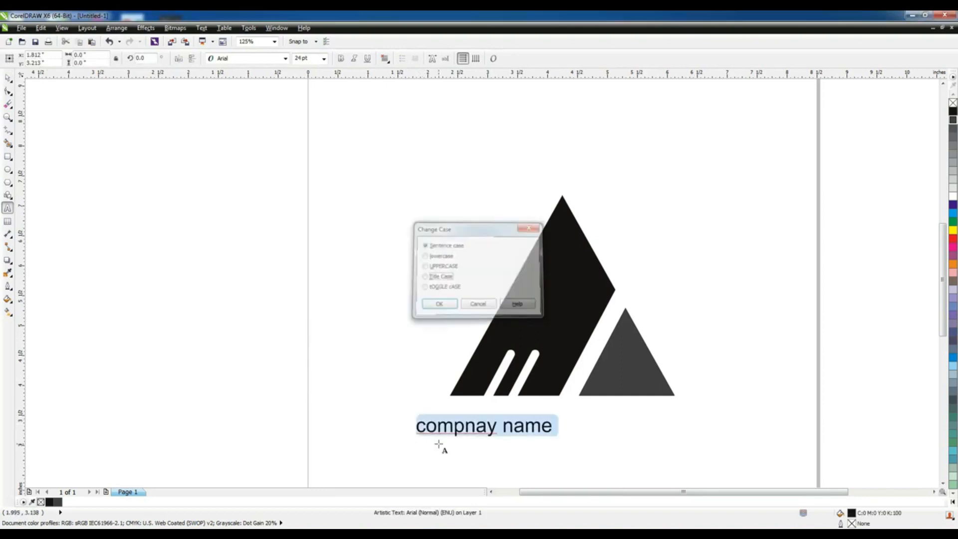
{"action": "key", "text": "t"}
{"action": "key", "text": "Return"}
- Correct the misspelled first word so the text reads "Company Name"
{"action": "left_click", "coordinate": [477, 431]}
{"action": "type", "text": "a"}
{"action": "left_click", "coordinate": [499, 430]}
{"action": "key", "text": "BackSpace"}
{"action": "left_click", "coordinate": [7, 78]}
{"action": "left_click", "coordinate": [125, 208]}
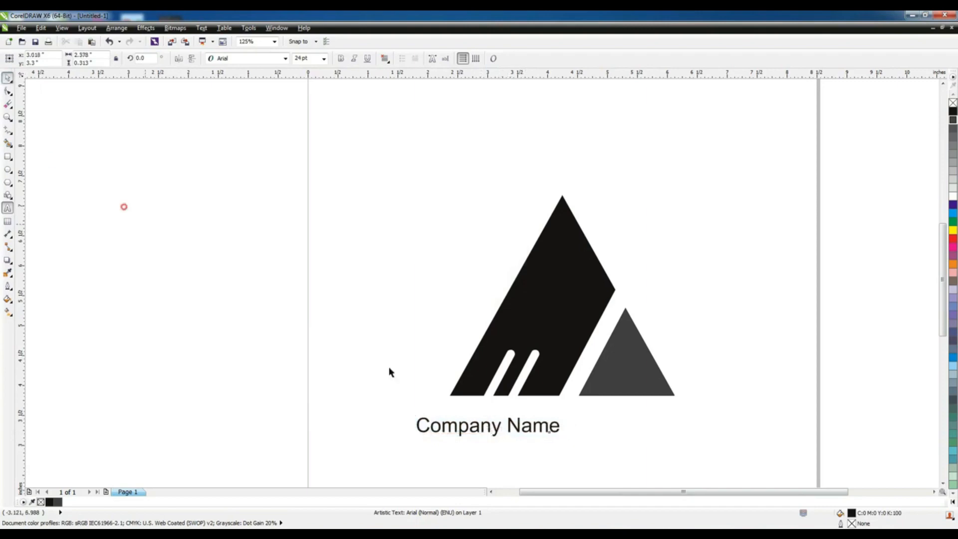
- Move the "Company Name" text under the logo and centre it horizontally with the two shapes
{"action": "left_click", "coordinate": [543, 426]}
{"action": "left_click", "coordinate": [564, 336], "text": "shift"}
{"action": "left_click", "coordinate": [752, 301]}
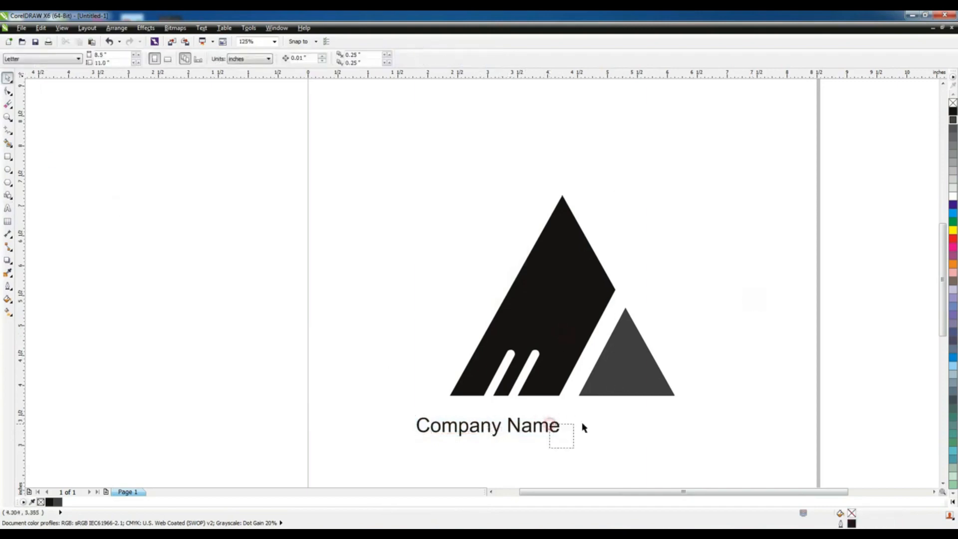
{"action": "left_click_drag", "start_coordinate": [545, 429], "coordinate": [617, 431]}
{"action": "left_click_drag", "start_coordinate": [738, 185], "coordinate": [370, 458]}
{"action": "key", "text": "ctrl+g"}
{"action": "key", "text": "p"}
{"action": "key", "text": "F4"}
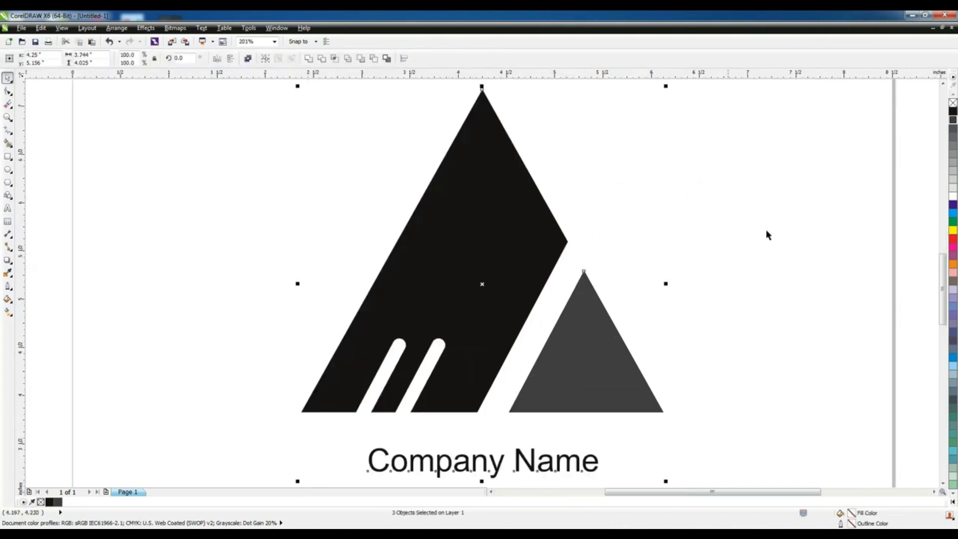
{"action": "left_click", "coordinate": [776, 216]}
- Move the finished logo and its text toward the page's left edge to free drawing space on the right
{"action": "scroll", "coordinate": [644, 169], "scroll_direction": "down", "scroll_amount": 1}
{"action": "left_click_drag", "start_coordinate": [578, 213], "coordinate": [309, 218]}
{"action": "left_click", "coordinate": [492, 199]}
- Draw a circle about 3.84 inches in diameter to the right of the logo
{"action": "key", "text": "F7"}
{"action": "left_click_drag", "start_coordinate": [472, 131], "coordinate": [658, 270]}
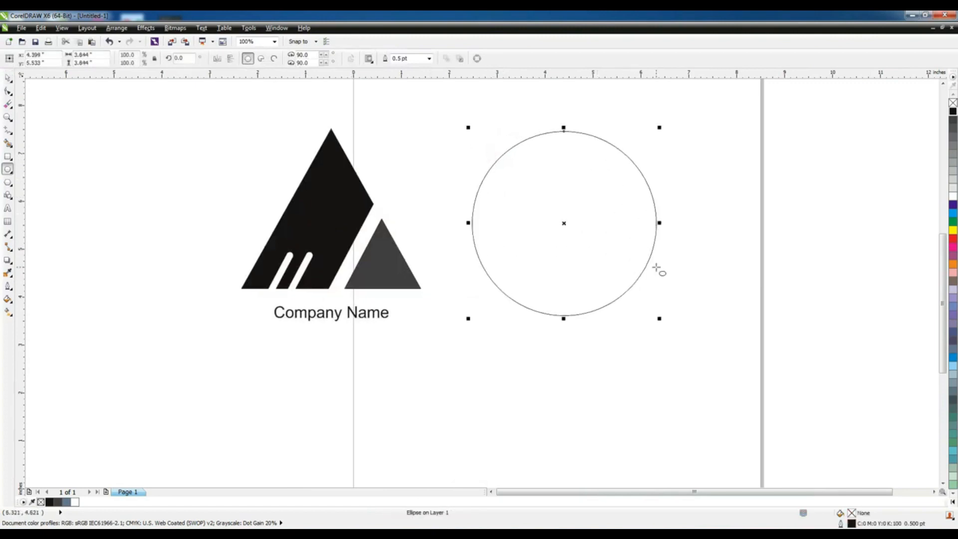
{"action": "left_click", "coordinate": [8, 78]}
{"action": "left_click", "coordinate": [233, 190]}
{"action": "scroll", "coordinate": [409, 167], "scroll_direction": "up", "scroll_amount": 2}
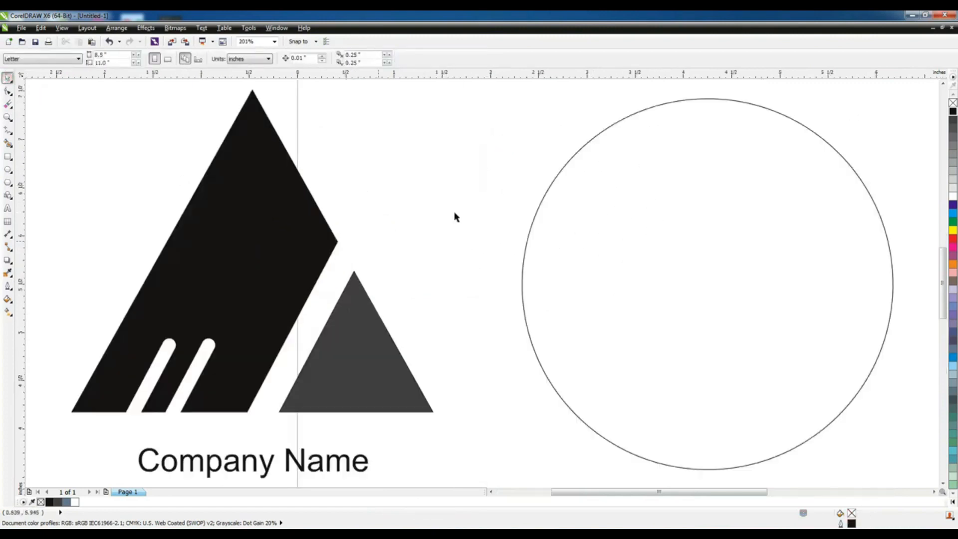
- Draw a thin horizontal rectangle about 4.94 by 0.32 inches across the upper half of the circle, extending past both sides
{"action": "key", "text": "F6"}
{"action": "left_click_drag", "start_coordinate": [428, 223], "coordinate": [906, 254]}
{"action": "left_click", "coordinate": [8, 78]}
{"action": "left_click", "coordinate": [466, 115]}
- Align the thin rectangle and the circle on the same centre, both horizontally and vertically
{"action": "left_click", "coordinate": [505, 241]}
{"action": "left_click", "coordinate": [635, 191], "text": "shift"}
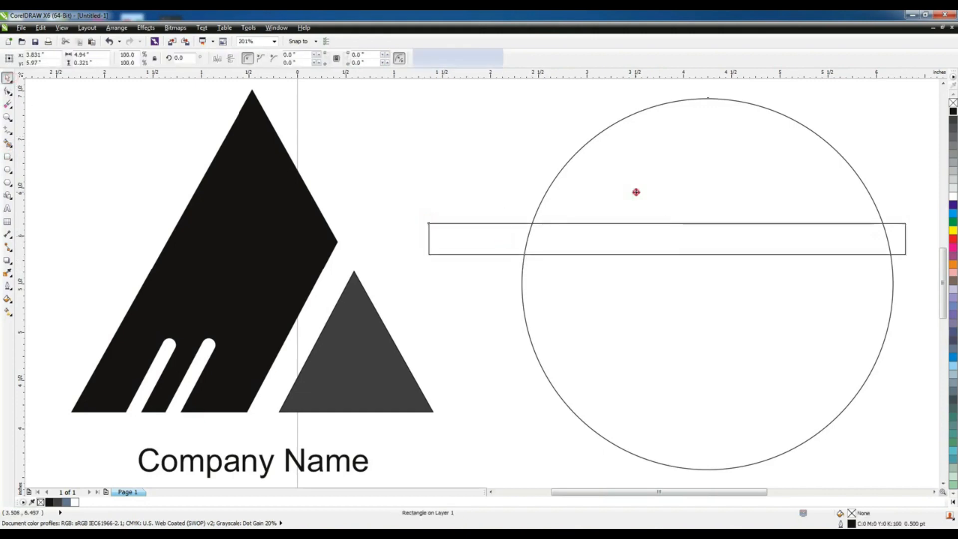
{"action": "key", "text": "c"}
{"action": "key", "text": "e"}
{"action": "left_click", "coordinate": [867, 110]}
{"action": "left_click", "coordinate": [899, 273]}
{"action": "key", "text": "F4"}
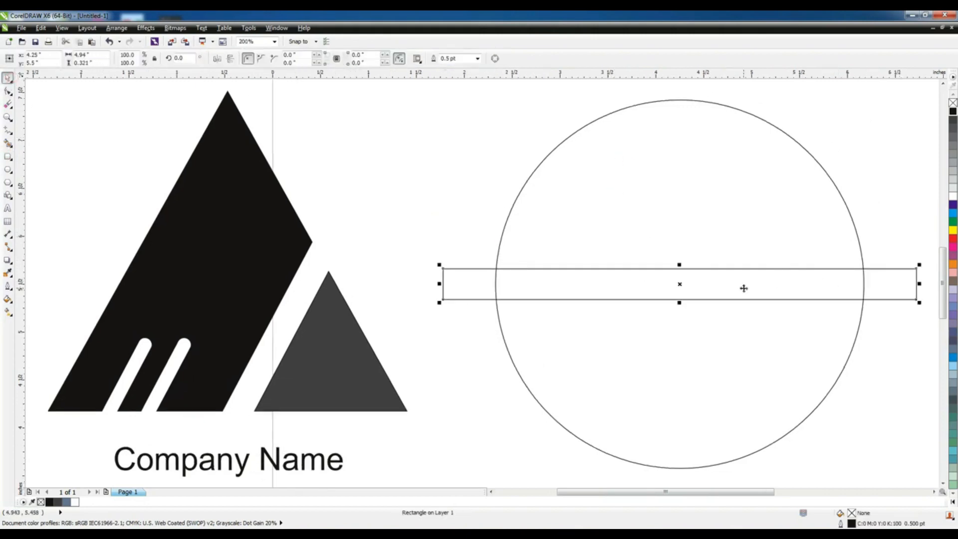
- Rotate a copy of the rectangle 15 degrees clockwise about its centre and repeat until 12 bars fan evenly around the circle
{"action": "left_click", "coordinate": [744, 288]}
{"action": "left_click_drag", "start_coordinate": [921, 265], "coordinate": [919, 335]}
{"action": "key", "text": "ctrl+r"}
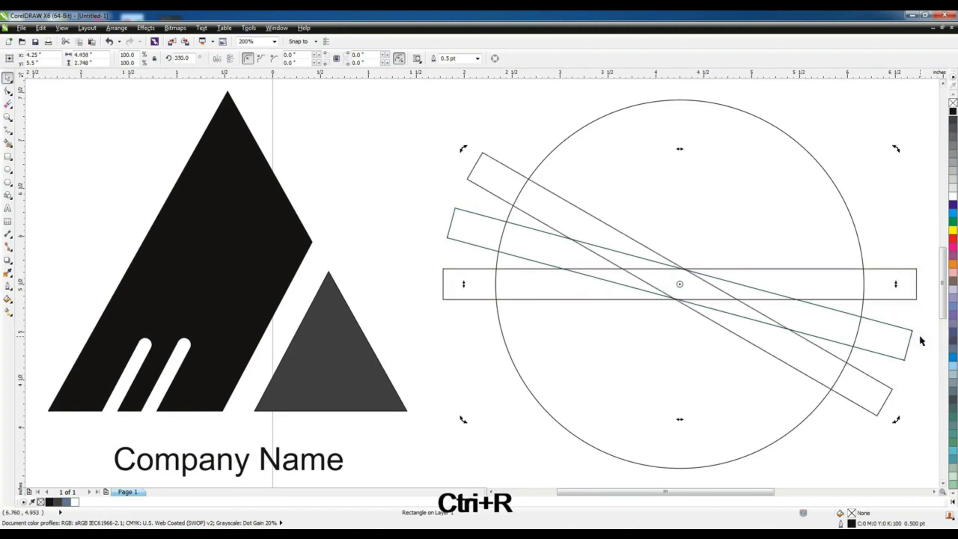
{"action": "key", "text": "ctrl+r"}
{"action": "key", "text": "ctrl+r"}
{"action": "key", "text": "ctrl+r"}
{"action": "key", "text": "ctrl+r"}
{"action": "key", "text": "ctrl+r"}
{"action": "key", "text": "ctrl+r"}
{"action": "key", "text": "ctrl+r"}
{"action": "key", "text": "ctrl+r"}
{"action": "key", "text": "ctrl+r"}
{"action": "left_click", "coordinate": [884, 113]}
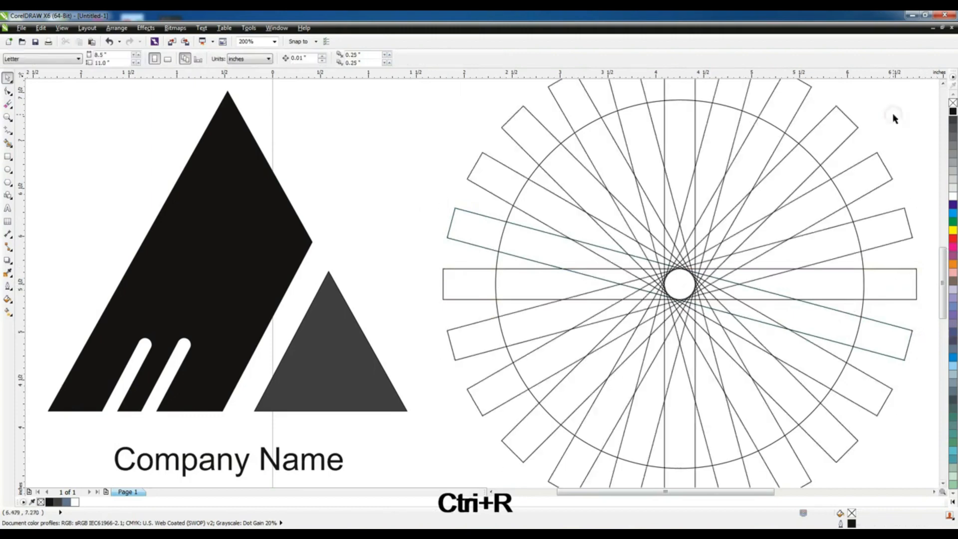
- Enlarge the circle from its centre to a diameter of about 4.25 inches
{"action": "key", "text": "F4"}
{"action": "left_click", "coordinate": [698, 146]}
{"action": "left_click_drag", "start_coordinate": [800, 439], "coordinate": [817, 459]}
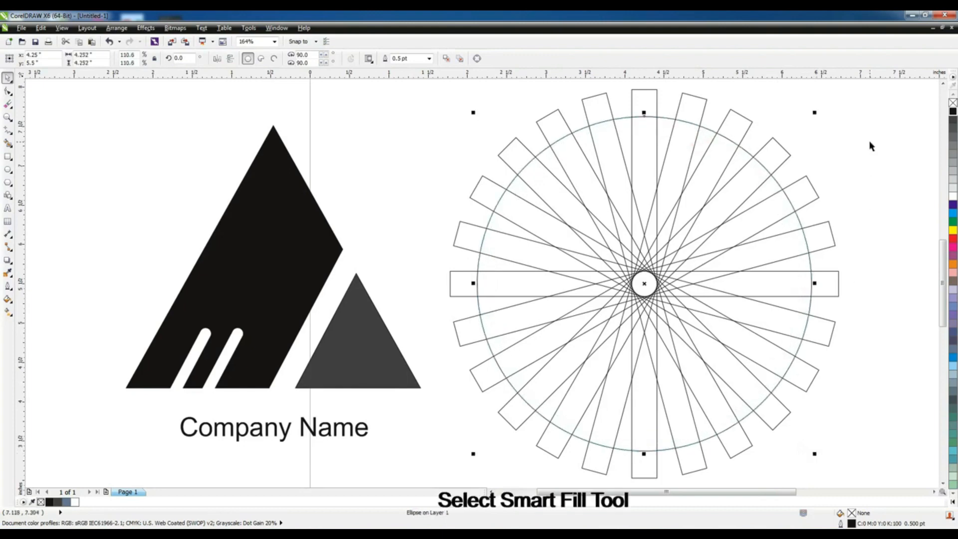
- Fill all 24 bar ends outside the circle with blue-grey using the Smart Fill tool
{"action": "left_click", "coordinate": [7, 143]}
{"action": "left_click", "coordinate": [488, 193]}
{"action": "left_click", "coordinate": [516, 155]}
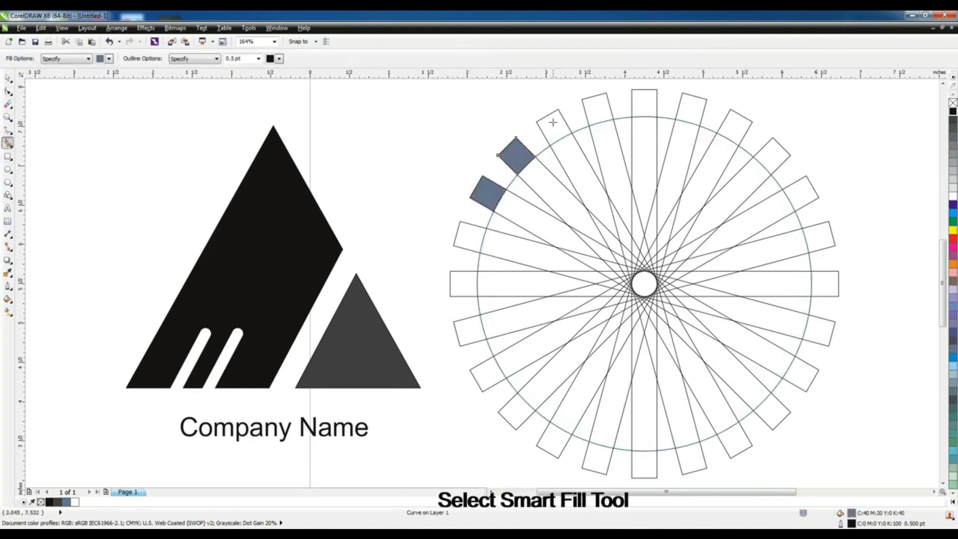
{"action": "left_click", "coordinate": [553, 128]}
{"action": "left_click", "coordinate": [597, 109]}
{"action": "left_click", "coordinate": [644, 105]}
{"action": "left_click", "coordinate": [690, 107]}
{"action": "left_click", "coordinate": [733, 127]}
{"action": "left_click", "coordinate": [771, 152]}
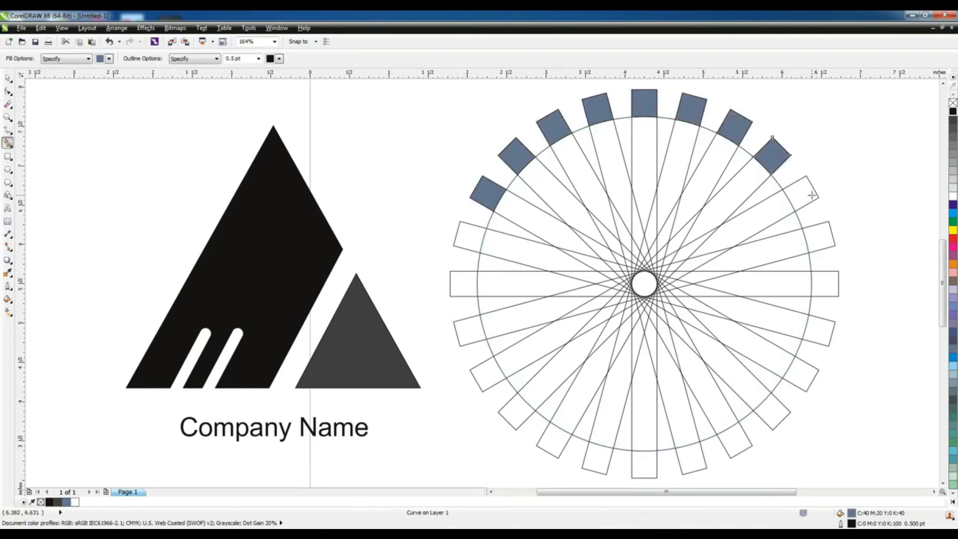
{"action": "left_click", "coordinate": [800, 192]}
{"action": "left_click", "coordinate": [815, 231]}
{"action": "left_click", "coordinate": [821, 283]}
{"action": "left_click", "coordinate": [821, 326]}
{"action": "left_click", "coordinate": [801, 374]}
{"action": "left_click", "coordinate": [773, 415]}
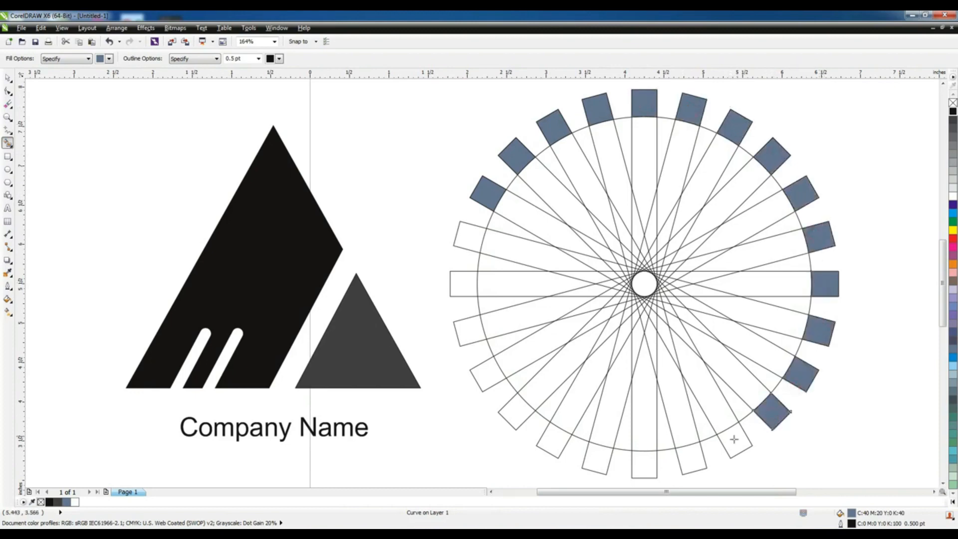
{"action": "left_click", "coordinate": [740, 434]}
{"action": "left_click", "coordinate": [692, 459]}
{"action": "left_click", "coordinate": [644, 464]}
{"action": "left_click", "coordinate": [597, 458]}
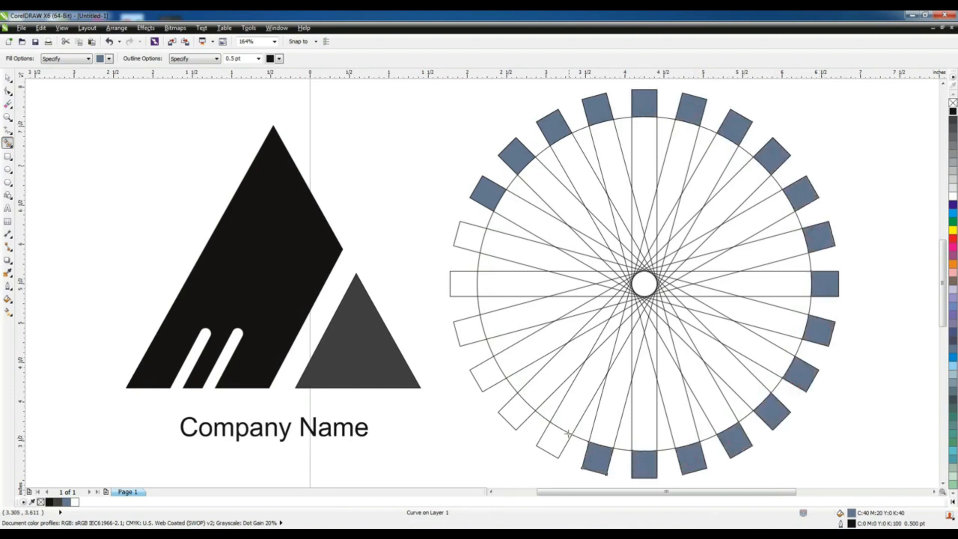
{"action": "left_click", "coordinate": [554, 440]}
{"action": "left_click", "coordinate": [516, 413]}
{"action": "left_click", "coordinate": [491, 372]}
{"action": "left_click", "coordinate": [470, 324]}
{"action": "left_click", "coordinate": [463, 283]}
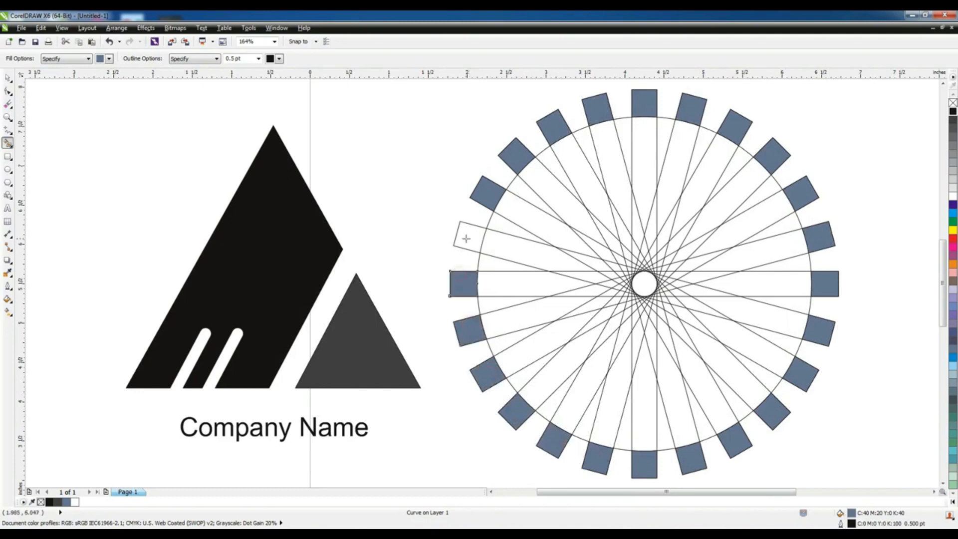
{"action": "left_click", "coordinate": [469, 237]}
{"action": "left_click", "coordinate": [7, 78]}
{"action": "left_click", "coordinate": [844, 151]}
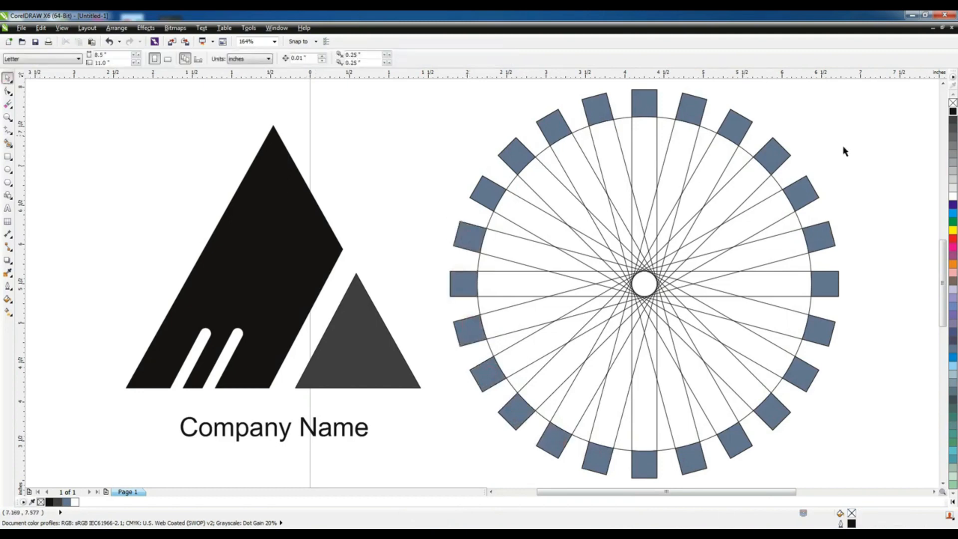
- Select the filled bar ends along the upper arc of the circle and recolour them black
{"action": "left_click", "coordinate": [744, 152]}
{"action": "left_click", "coordinate": [842, 113]}
{"action": "left_click", "coordinate": [491, 189]}
{"action": "left_click", "coordinate": [516, 153], "text": "shift"}
{"action": "left_click", "coordinate": [553, 124], "text": "shift"}
{"action": "left_click", "coordinate": [596, 109], "text": "shift"}
{"action": "left_click", "coordinate": [643, 103], "text": "shift"}
{"action": "left_click", "coordinate": [691, 106], "text": "shift"}
{"action": "left_click", "coordinate": [739, 124], "text": "shift"}
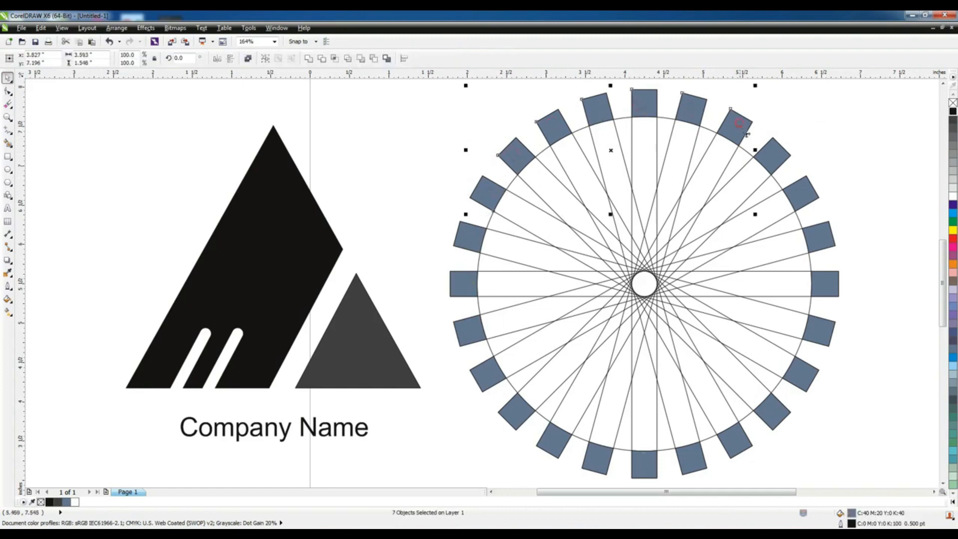
{"action": "left_click", "coordinate": [953, 111]}
- Select the remaining blue-grey bar ends along the sides and lower arc and recolour them black
{"action": "left_click", "coordinate": [434, 274]}
{"action": "left_click", "coordinate": [469, 237]}
{"action": "left_click", "coordinate": [463, 284], "text": "shift"}
{"action": "left_click", "coordinate": [468, 329], "text": "shift"}
{"action": "left_click", "coordinate": [487, 374], "text": "shift"}
{"action": "left_click", "coordinate": [517, 412], "text": "shift"}
{"action": "left_click", "coordinate": [554, 439], "text": "shift"}
{"action": "left_click", "coordinate": [596, 456], "text": "shift"}
{"action": "left_click", "coordinate": [688, 465], "text": "shift"}
{"action": "left_click", "coordinate": [735, 440], "text": "shift"}
{"action": "left_click", "coordinate": [771, 412], "text": "shift"}
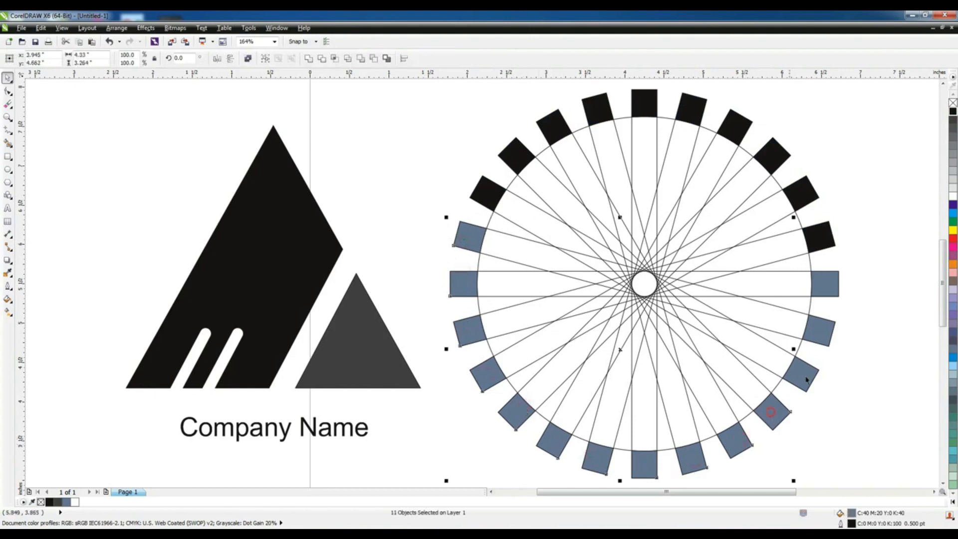
{"action": "left_click", "coordinate": [953, 113]}
- Create a slightly larger concentric copy of the circle that crosses the inner part of the black segments
{"action": "left_click", "coordinate": [740, 160]}
{"action": "left_click", "coordinate": [709, 129]}
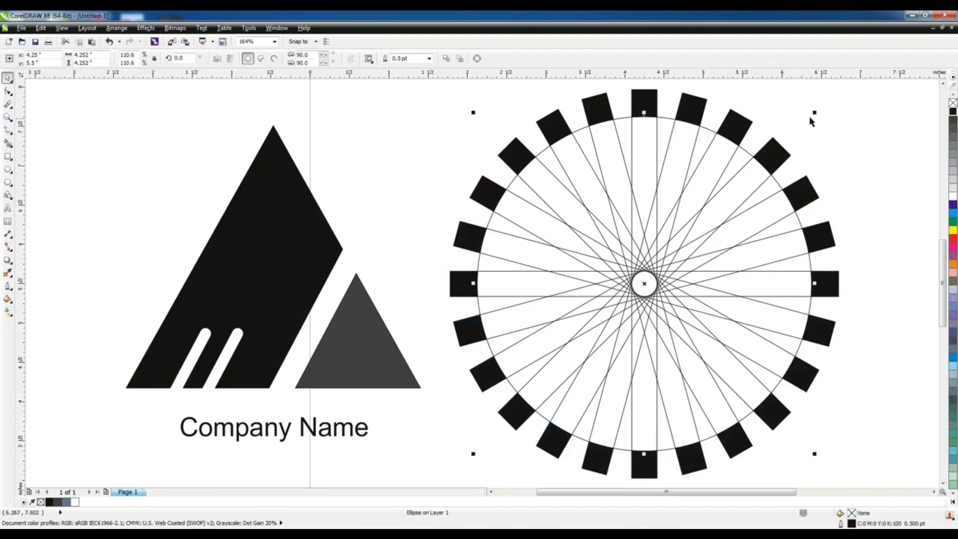
{"action": "left_click_drag", "start_coordinate": [813, 113], "coordinate": [834, 102]}
{"action": "left_click", "coordinate": [870, 130]}
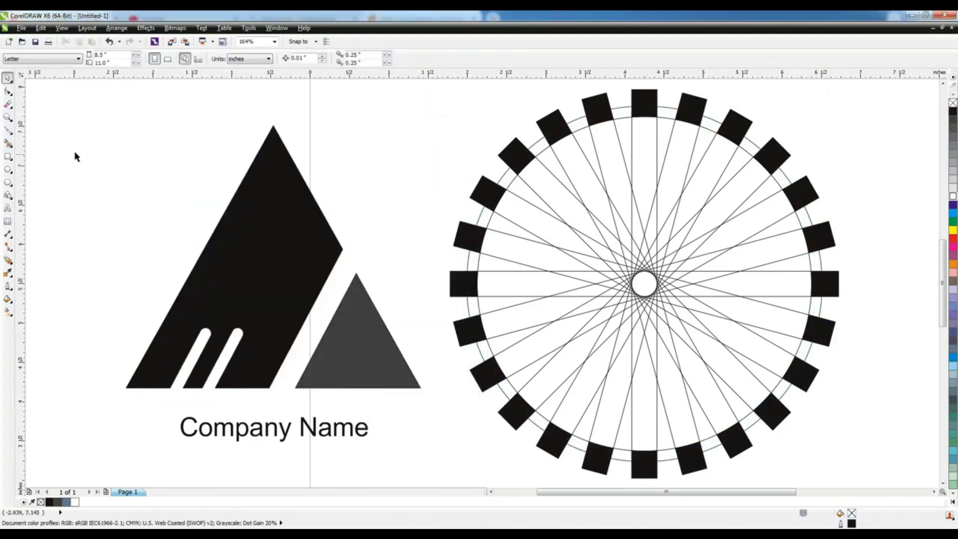
- Smart-fill the band between the two circles with blue-grey on each segment of the upper half, including both horizontal ends
{"action": "left_click", "coordinate": [8, 142]}
{"action": "left_click", "coordinate": [474, 281]}
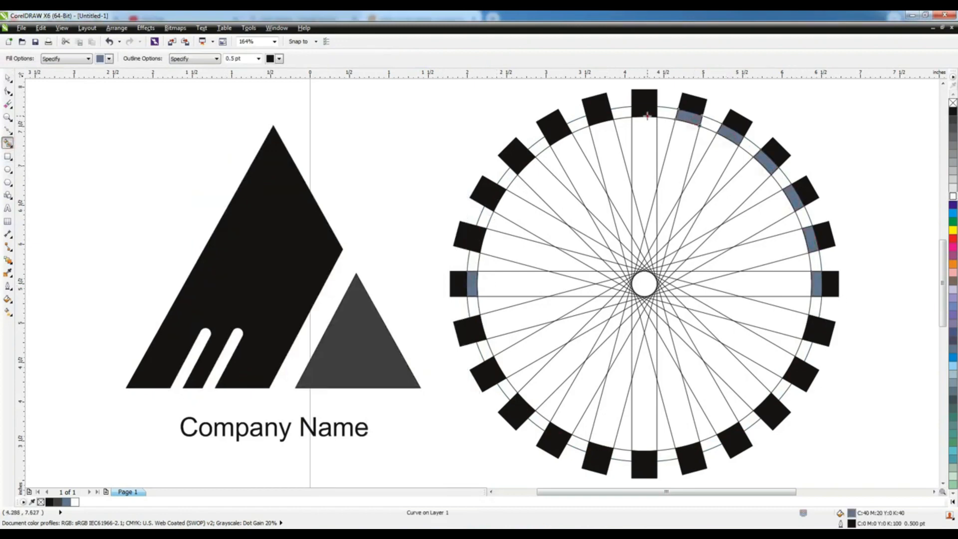
{"action": "left_click", "coordinate": [500, 198]}
{"action": "key", "text": "space"}
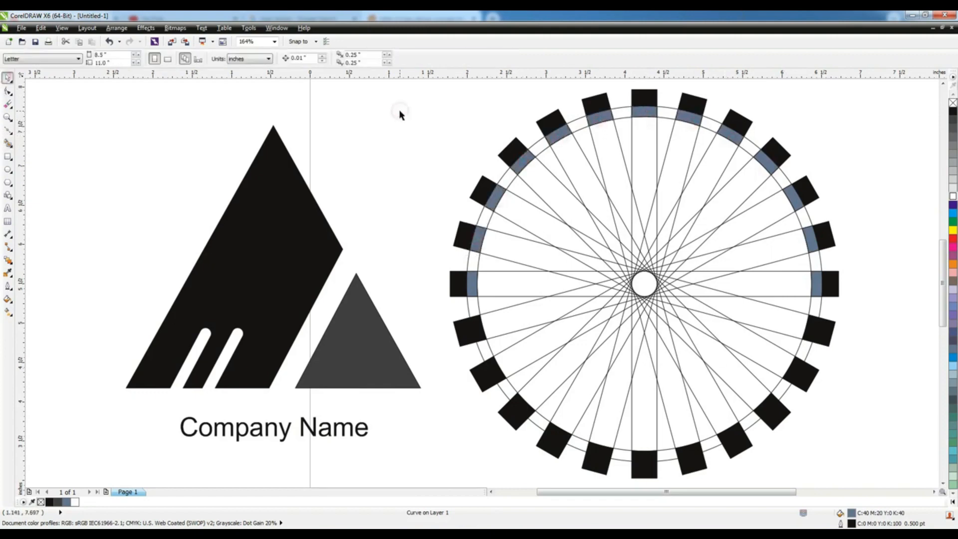
- Delete the larger circle and shrink the remaining circle slightly inward from its centre, clear of the segments
{"action": "left_click", "coordinate": [578, 121]}
{"action": "key", "text": "Escape"}
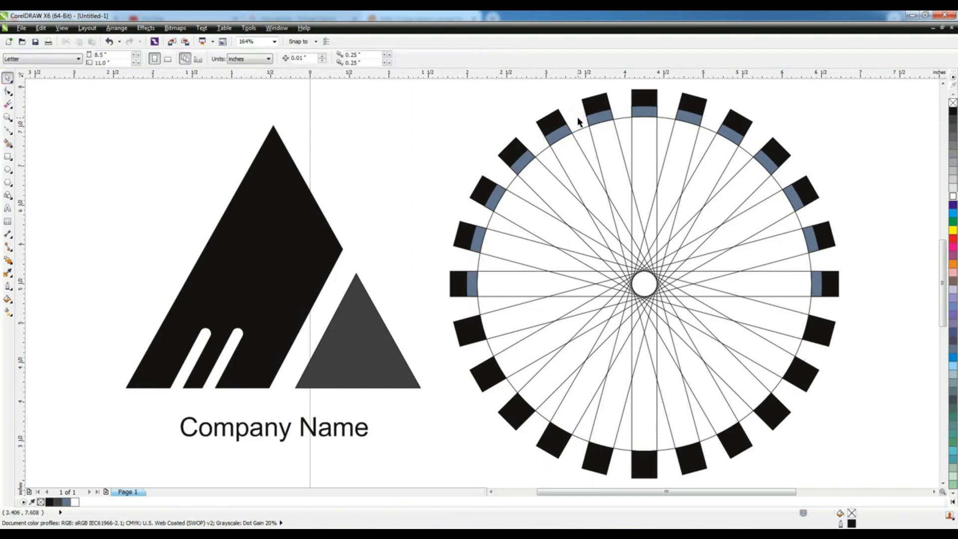
{"action": "left_click", "coordinate": [585, 130]}
{"action": "left_click_drag", "start_coordinate": [814, 115], "coordinate": [806, 123]}
{"action": "left_click", "coordinate": [859, 121]}
- Delete the vertical construction bar and the bars ending on the left half of the wheel, down to the horizontal one
{"action": "left_click", "coordinate": [657, 120]}
{"action": "left_click", "coordinate": [611, 122], "text": "shift"}
{"action": "key", "text": "Delete"}
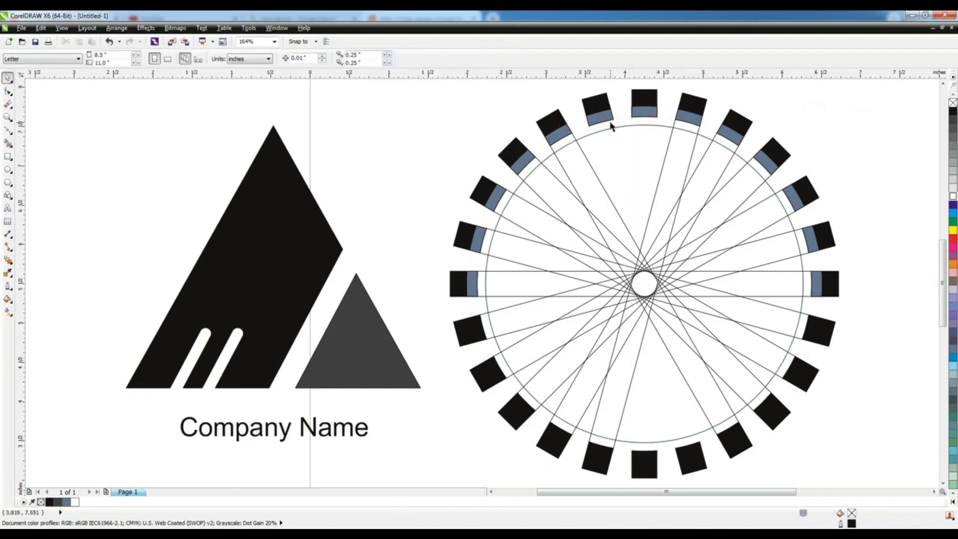
{"action": "left_click", "coordinate": [548, 155]}
{"action": "left_click", "coordinate": [541, 155], "text": "shift"}
{"action": "key", "text": "Delete"}
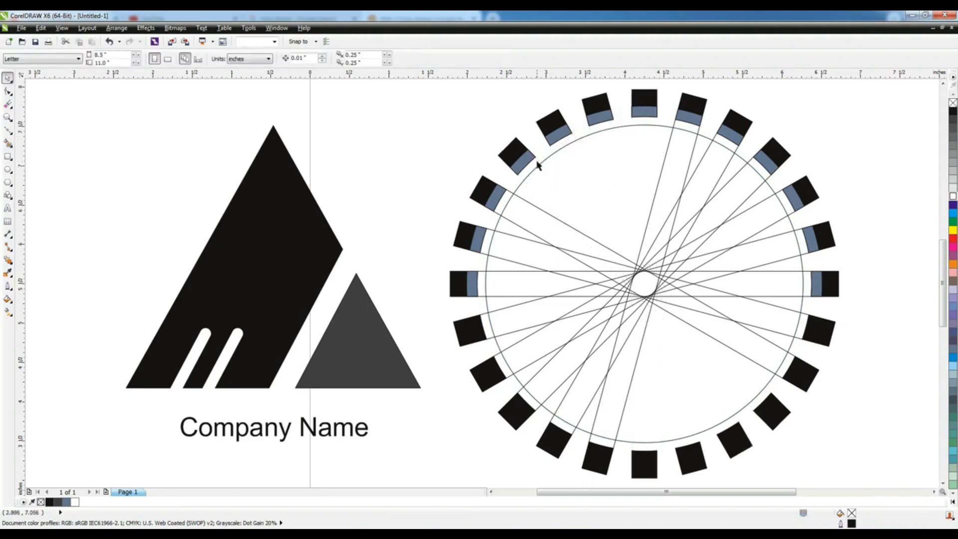
{"action": "left_click", "coordinate": [510, 194]}
{"action": "key", "text": "Delete"}
{"action": "left_click", "coordinate": [483, 272]}
{"action": "key", "text": "Delete"}
{"action": "left_click", "coordinate": [502, 358]}
{"action": "left_click", "coordinate": [530, 403], "text": "shift"}
{"action": "key", "text": "Delete"}
{"action": "key", "text": "ctrl+z"}
{"action": "key", "text": "Escape"}
- Delete the remaining diagonal construction bars, leaving only the circle and the ring of segments
{"action": "left_click", "coordinate": [497, 355]}
{"action": "key", "text": "Delete"}
{"action": "left_click", "coordinate": [519, 395]}
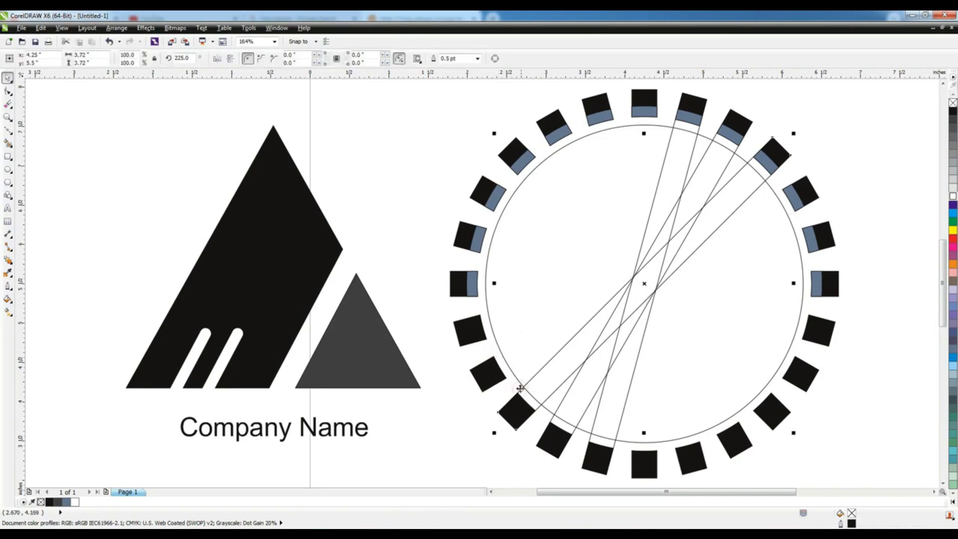
{"action": "left_click", "coordinate": [556, 419], "text": "shift"}
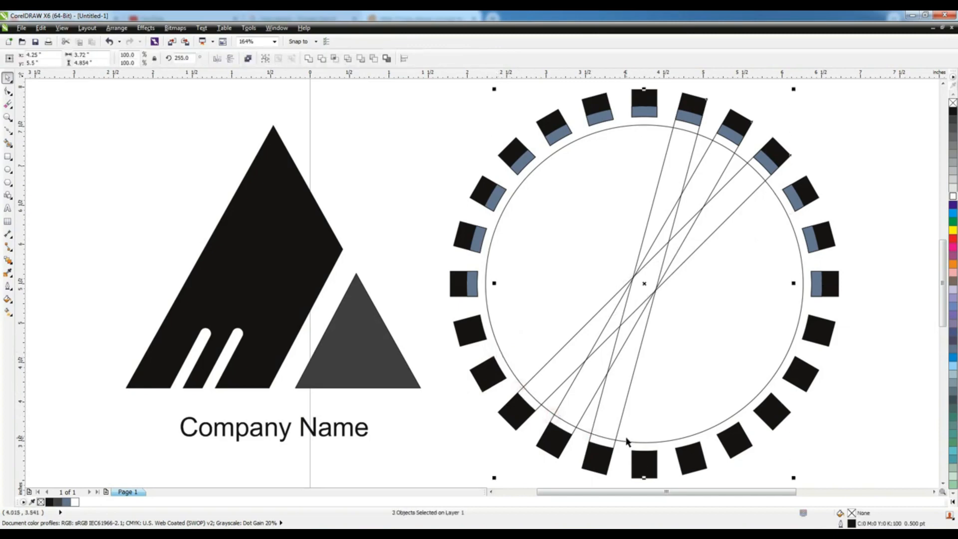
{"action": "key", "text": "Delete"}
- Enlarge the circle from its centre to about 4.64 inches so it overlaps the segments, and fill it black
{"action": "left_click", "coordinate": [772, 213]}
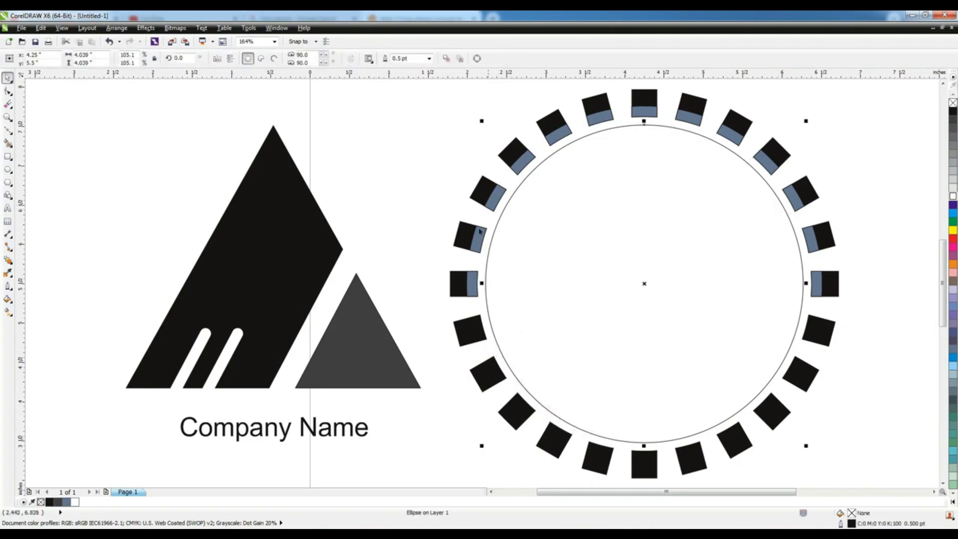
{"action": "left_click_drag", "start_coordinate": [808, 443], "coordinate": [849, 466]}
{"action": "left_click", "coordinate": [952, 113]}
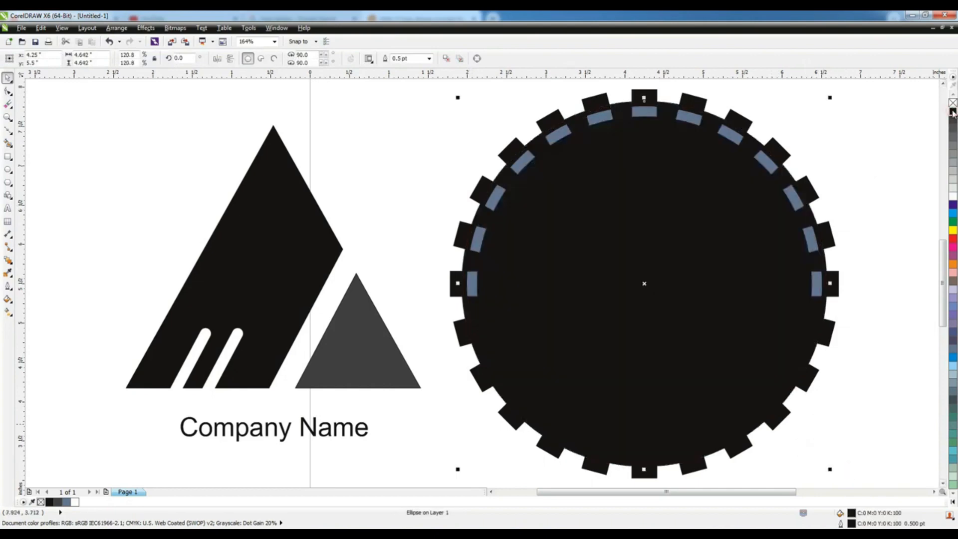
{"action": "left_click", "coordinate": [872, 128]}
- Recolour the six blue-grey inserts on the left side of the ring white
{"action": "left_click", "coordinate": [473, 283]}
{"action": "left_click", "coordinate": [478, 240], "text": "shift"}
{"action": "left_click", "coordinate": [494, 201], "text": "shift"}
{"action": "left_click", "coordinate": [518, 163], "text": "shift"}
{"action": "left_click", "coordinate": [557, 138], "text": "shift"}
{"action": "left_click", "coordinate": [601, 120], "text": "shift"}
{"action": "left_click", "coordinate": [953, 197]}
- Recolour the blue-grey inserts from the top centre around to the right end of the ring white
{"action": "left_click", "coordinate": [644, 111]}
{"action": "left_click", "coordinate": [688, 117], "text": "shift"}
{"action": "left_click", "coordinate": [731, 133], "text": "shift"}
{"action": "left_click", "coordinate": [763, 163], "text": "shift"}
{"action": "left_click", "coordinate": [794, 198], "text": "shift"}
{"action": "left_click", "coordinate": [810, 239], "text": "shift"}
{"action": "left_click", "coordinate": [816, 283], "text": "shift"}
{"action": "left_click", "coordinate": [953, 197]}
- Create a smaller concentric copy of the black circle inside it and fill the copy white
{"action": "left_click", "coordinate": [705, 244]}
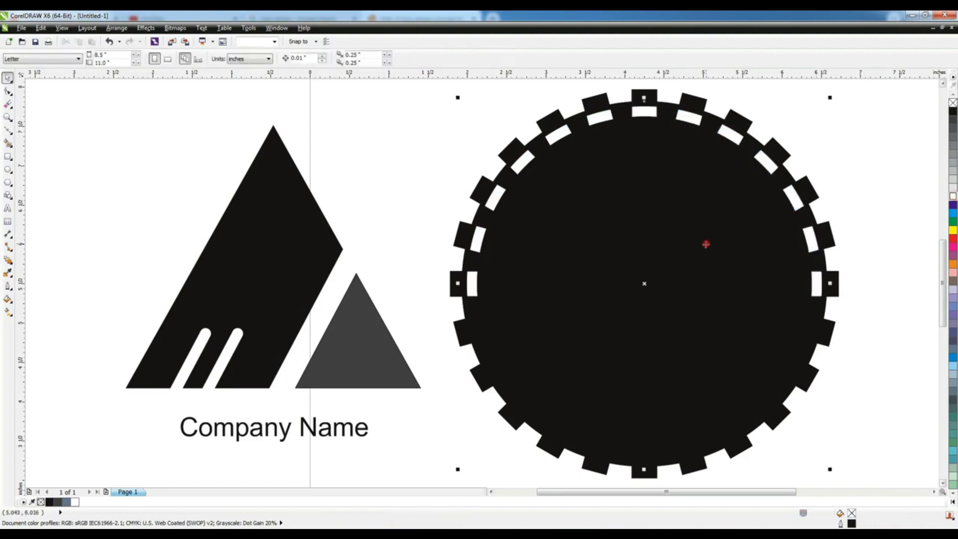
{"action": "left_click_drag", "start_coordinate": [828, 97], "coordinate": [805, 148]}
{"action": "right_click", "coordinate": [805, 148]}
{"action": "left_click", "coordinate": [878, 126]}
{"action": "left_click", "coordinate": [693, 263]}
{"action": "left_click", "coordinate": [953, 197]}
{"action": "left_click", "coordinate": [894, 165]}
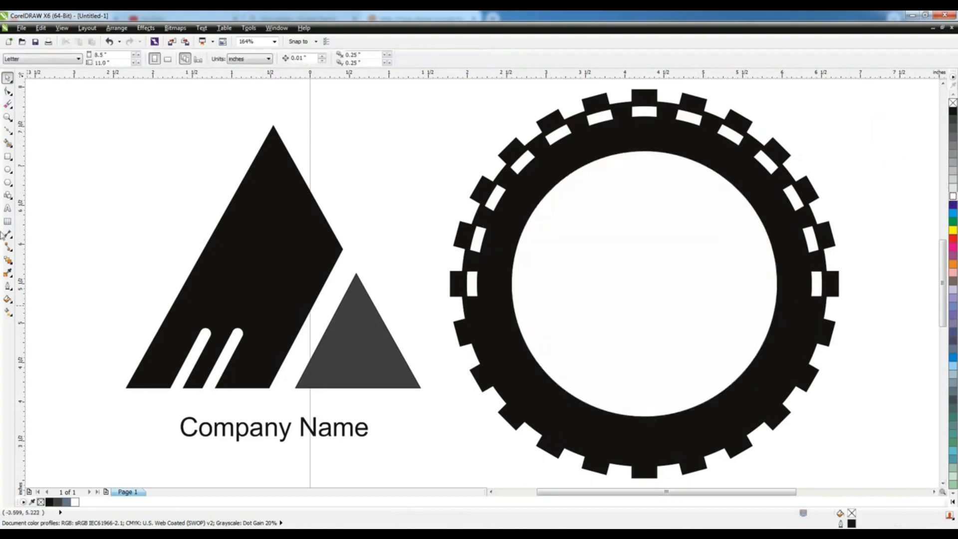
- Draw a closed three-spike outline about 1.4 by 2.2 inches with the Pen tool, its base overlapping the ring's lower part
{"action": "left_click", "coordinate": [13, 133]}
{"action": "left_click", "coordinate": [31, 170]}
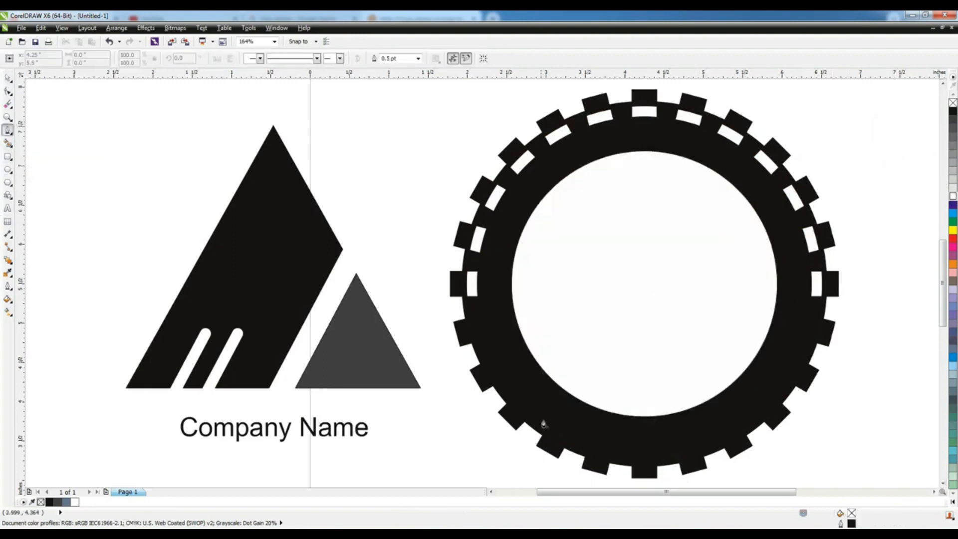
{"action": "left_click", "coordinate": [572, 416]}
{"action": "left_click", "coordinate": [604, 282]}
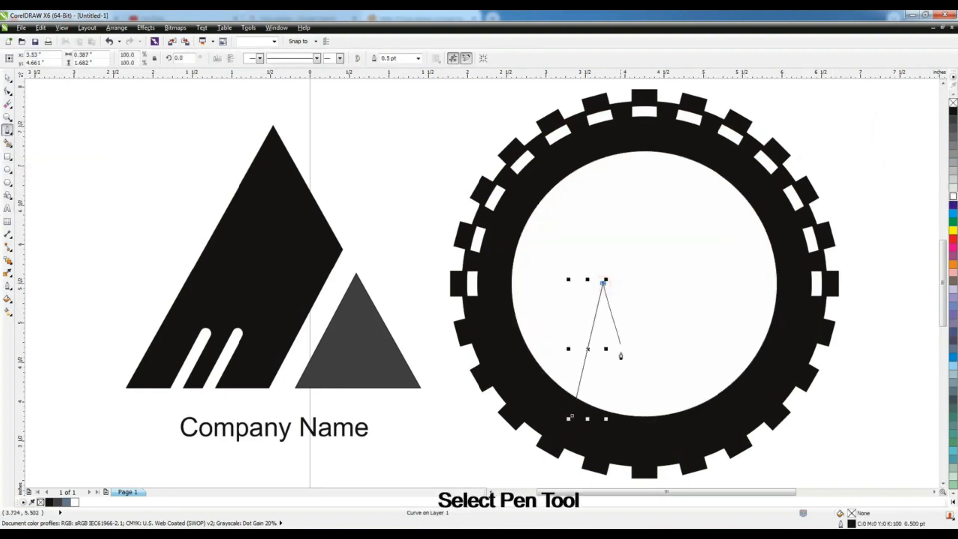
{"action": "left_click_drag", "start_coordinate": [615, 380], "coordinate": [625, 359]}
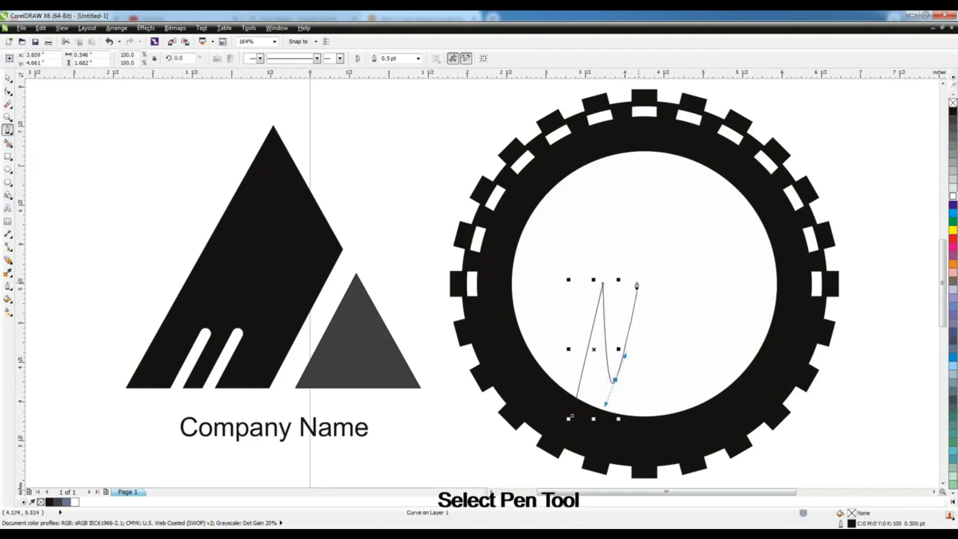
{"action": "key", "text": "ctrl+z"}
{"action": "left_click", "coordinate": [611, 388]}
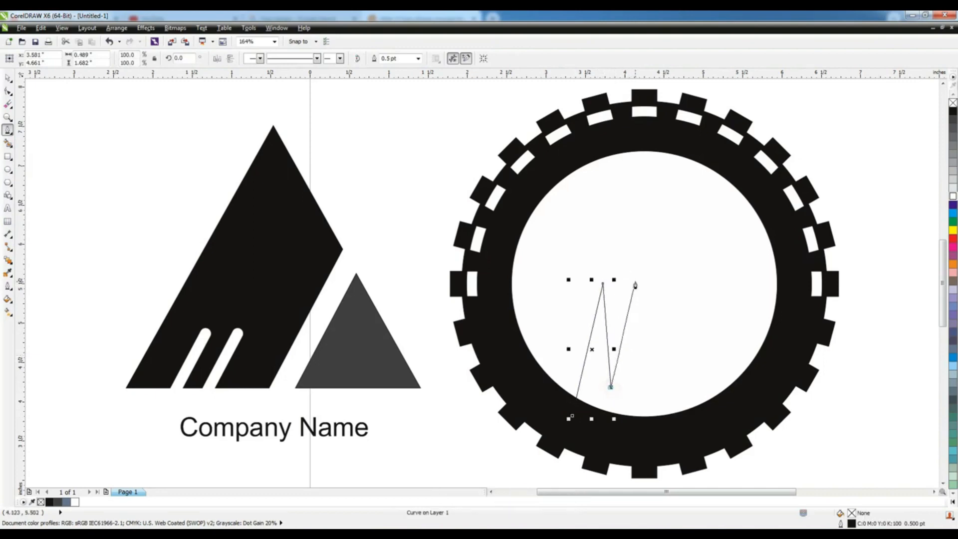
{"action": "left_click", "coordinate": [632, 260]}
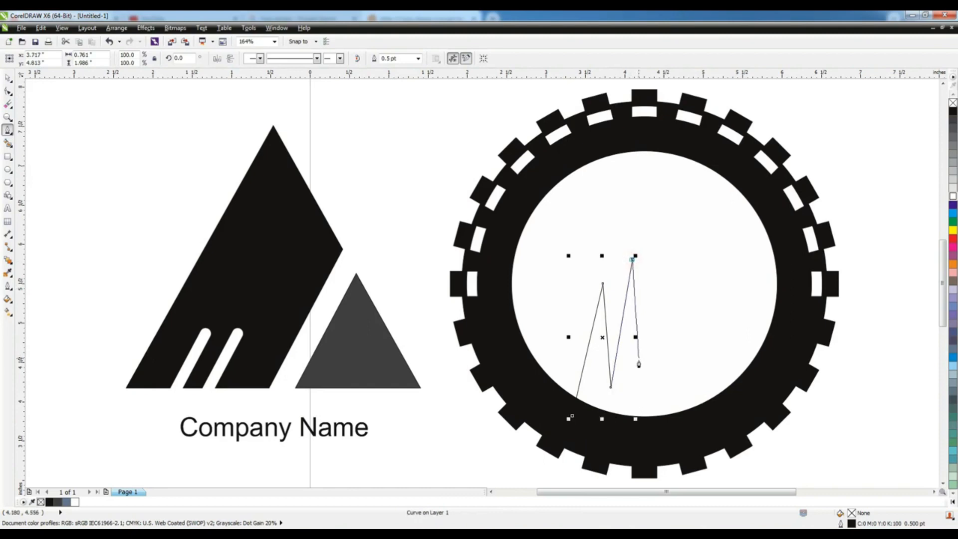
{"action": "left_click_drag", "start_coordinate": [640, 403], "coordinate": [649, 388]}
{"action": "left_click", "coordinate": [664, 315]}
{"action": "left_click", "coordinate": [683, 436]}
{"action": "left_click", "coordinate": [576, 419]}
{"action": "key", "text": "space"}
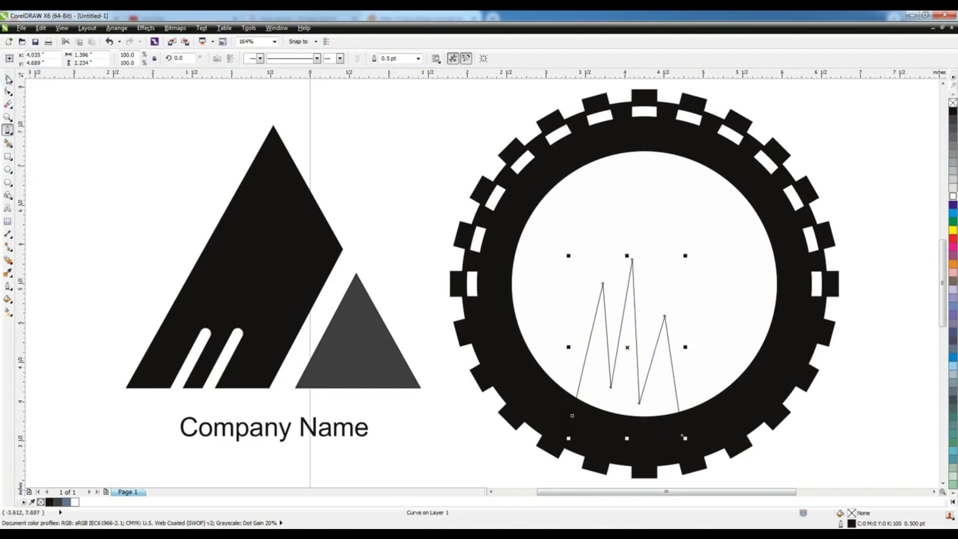
- Centre the spike outline horizontally on the white circle
{"action": "left_click", "coordinate": [694, 320], "text": "shift"}
{"action": "key", "text": "c"}
{"action": "left_click", "coordinate": [902, 279]}
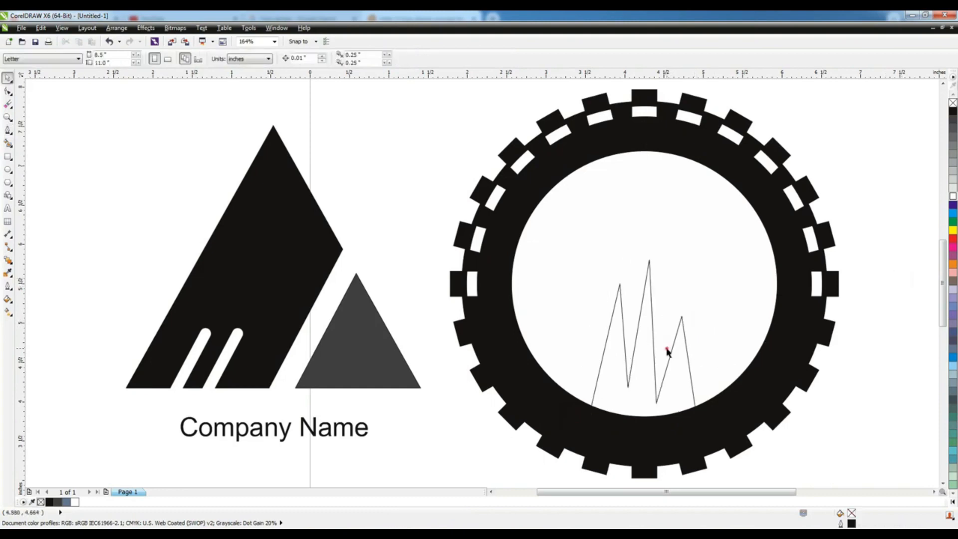
- Rotate the spike outline about 7 degrees counterclockwise, then enlarge and widen it slightly
{"action": "left_click", "coordinate": [667, 349]}
{"action": "left_click", "coordinate": [673, 349]}
{"action": "left_click_drag", "start_coordinate": [704, 439], "coordinate": [712, 436]}
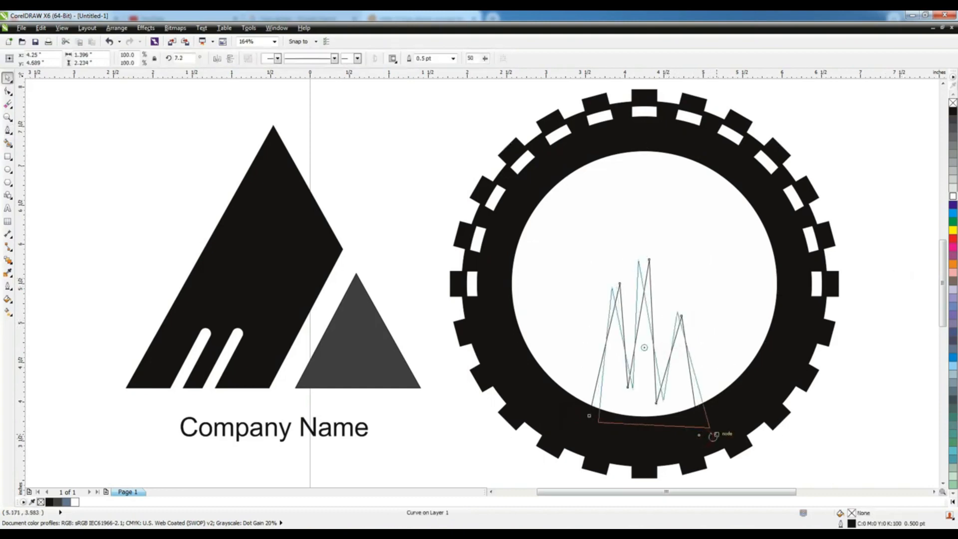
{"action": "left_click", "coordinate": [684, 335]}
{"action": "left_click_drag", "start_coordinate": [711, 434], "coordinate": [718, 439]}
{"action": "left_click_drag", "start_coordinate": [718, 344], "coordinate": [729, 344]}
- Trim the white inner circle with the spike outline so the spikes are cut out of it
{"action": "left_click", "coordinate": [744, 315], "text": "shift"}
{"action": "left_click", "coordinate": [320, 59]}
{"action": "left_click", "coordinate": [327, 96]}
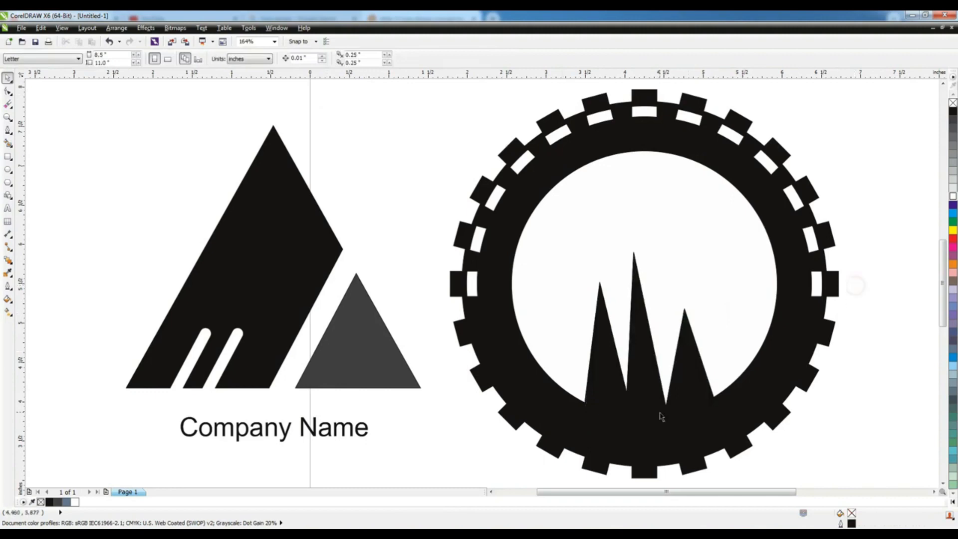
- Add the letter "A" as artistic text beside the gear emblem
{"action": "key", "text": "shift+F9"}
{"action": "key", "text": "shift+F9"}
{"action": "scroll", "coordinate": [781, 323], "scroll_direction": "down", "scroll_amount": 2}
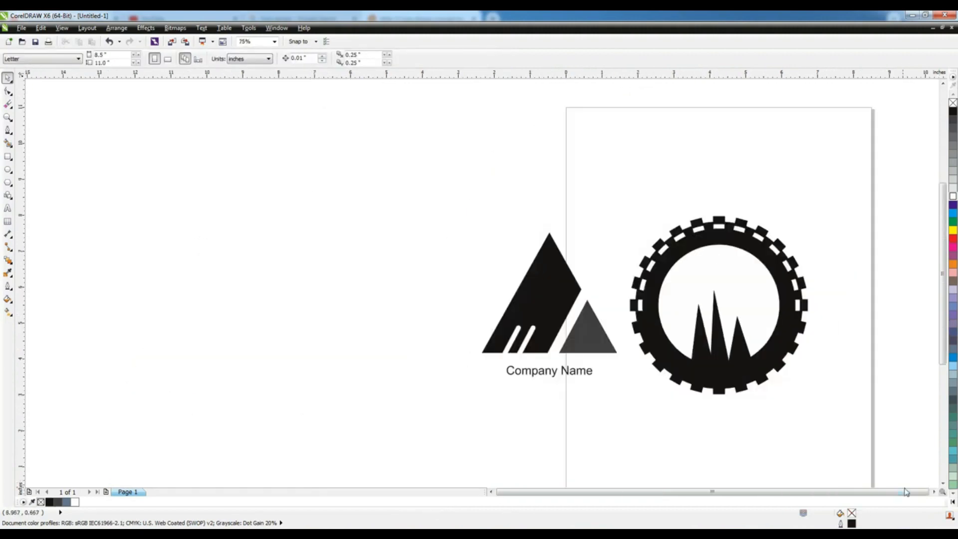
{"action": "left_click", "coordinate": [932, 492]}
{"action": "left_click", "coordinate": [8, 208]}
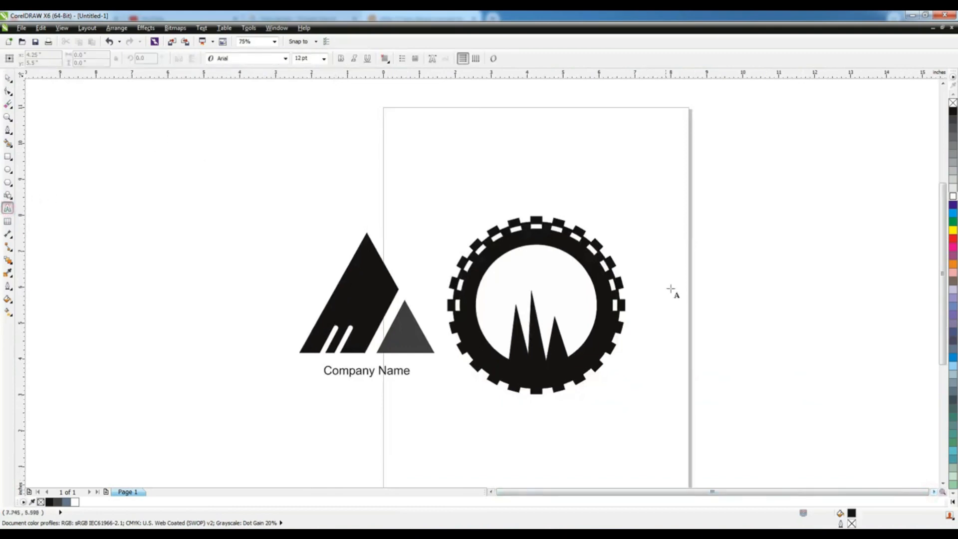
{"action": "left_click", "coordinate": [672, 271]}
{"action": "type", "text": "A"}
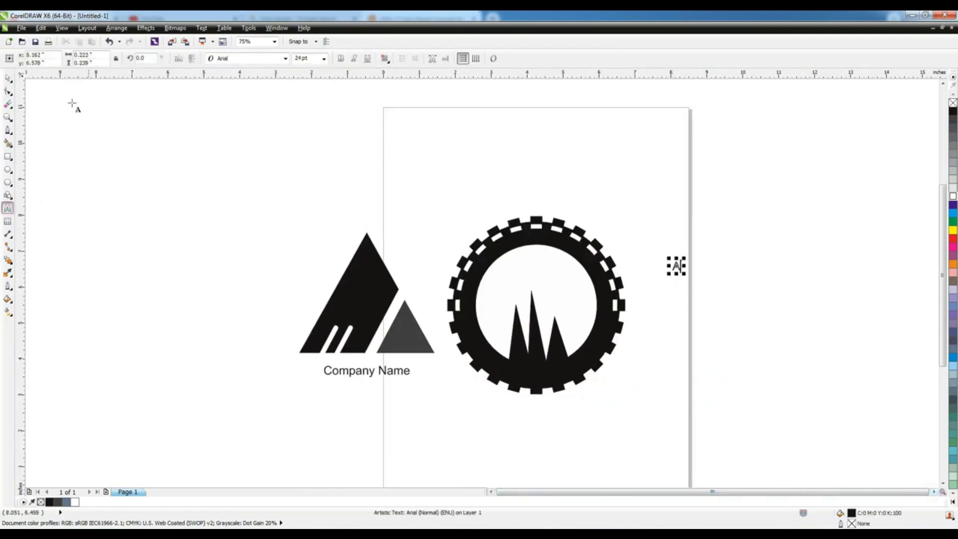
- Place the letter A beside the emblem, make it bold and enlarge it to about 4.9 inches wide
{"action": "left_click", "coordinate": [8, 77]}
{"action": "left_click_drag", "start_coordinate": [684, 273], "coordinate": [749, 401]}
{"action": "left_click_drag", "start_coordinate": [710, 261], "coordinate": [749, 287]}
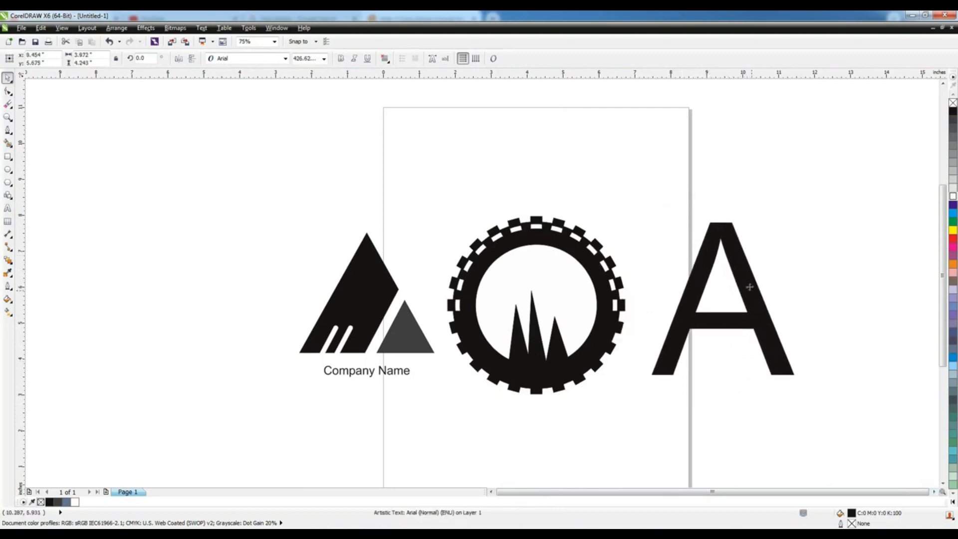
{"action": "left_click", "coordinate": [340, 59]}
{"action": "left_click_drag", "start_coordinate": [811, 371], "coordinate": [823, 391]}
- Draw a closed five-node angular outline with the Bézier tool from the A's lower-left corner, out past its right side and up to its upper left
{"action": "scroll", "coordinate": [659, 339], "scroll_direction": "up", "scroll_amount": 2}
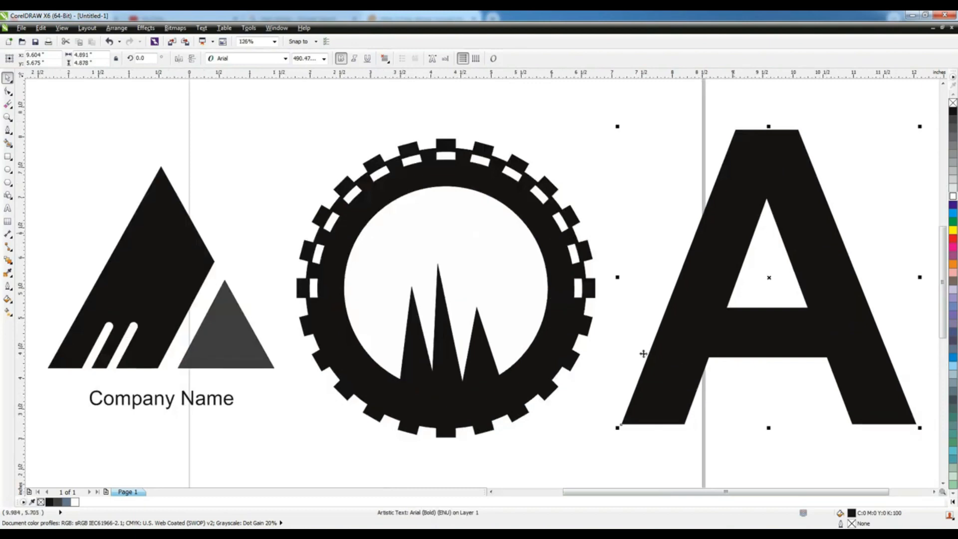
{"action": "key", "text": "z"}
{"action": "left_click_drag", "start_coordinate": [552, 104], "coordinate": [941, 462]}
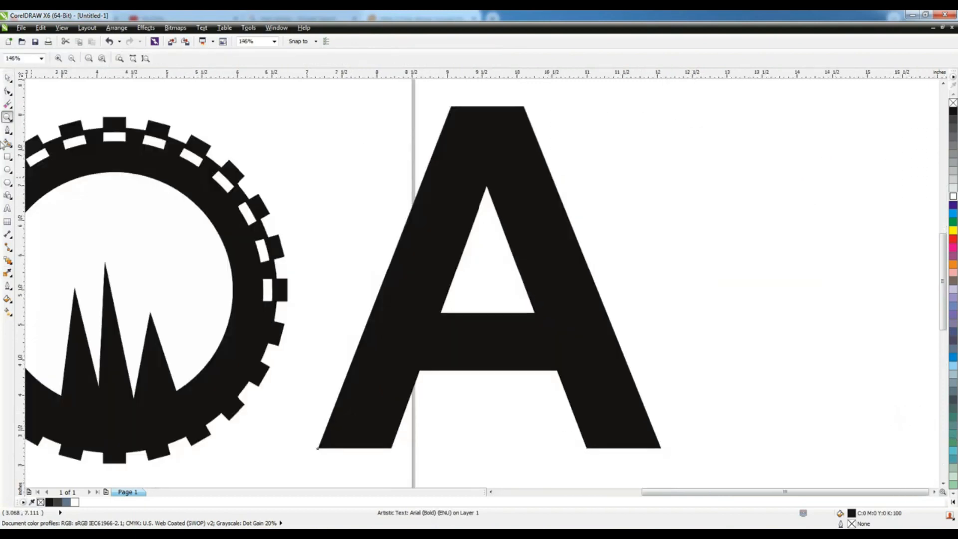
{"action": "left_click", "coordinate": [7, 79]}
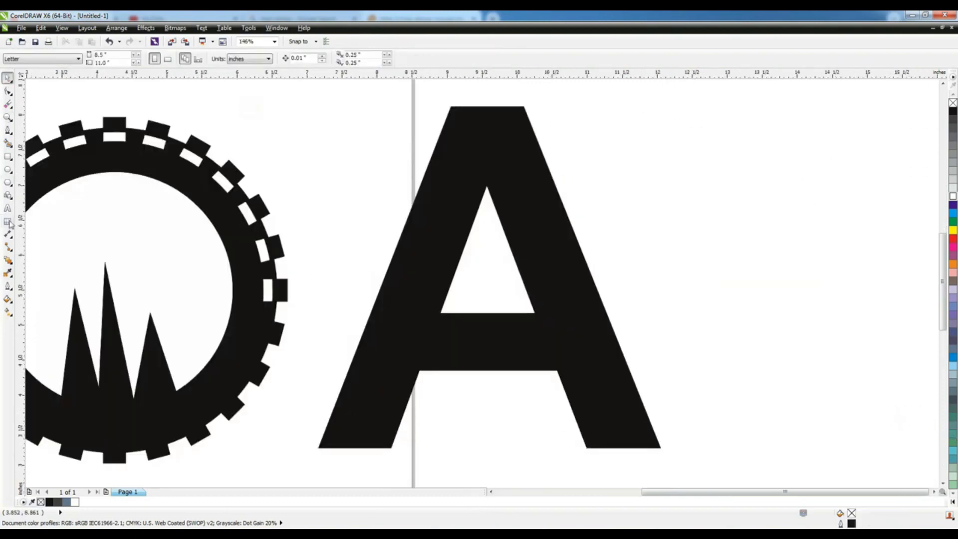
{"action": "left_click", "coordinate": [7, 131]}
{"action": "left_click", "coordinate": [36, 151]}
{"action": "left_click", "coordinate": [298, 42]}
{"action": "left_click", "coordinate": [339, 170]}
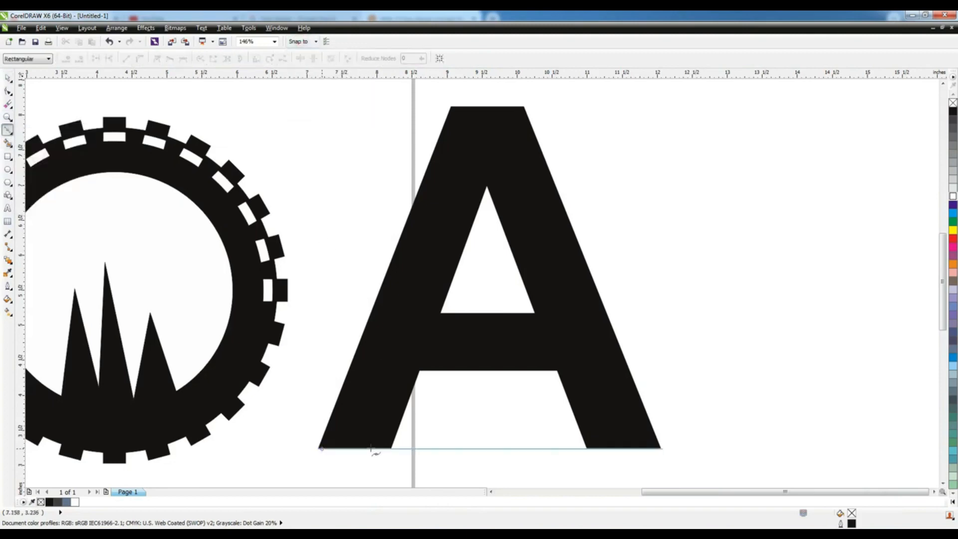
{"action": "left_click", "coordinate": [641, 243]}
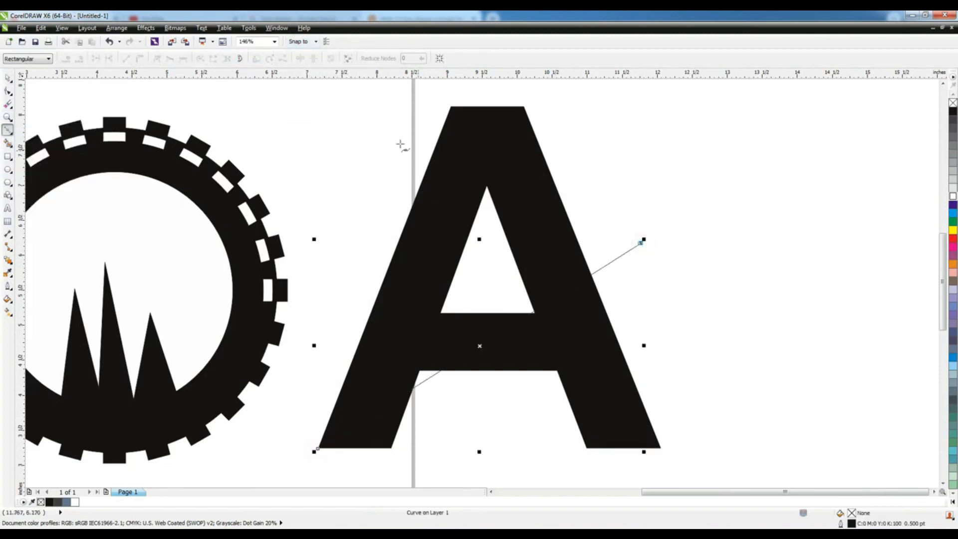
{"action": "left_click", "coordinate": [387, 124]}
{"action": "left_click", "coordinate": [692, 247]}
{"action": "left_click", "coordinate": [400, 448]}
{"action": "left_click", "coordinate": [318, 449]}
- Convert all the outline's segments to curves and bend its upper and lower edges outward
{"action": "key", "text": "F10"}
{"action": "left_click_drag", "start_coordinate": [278, 103], "coordinate": [725, 434]}
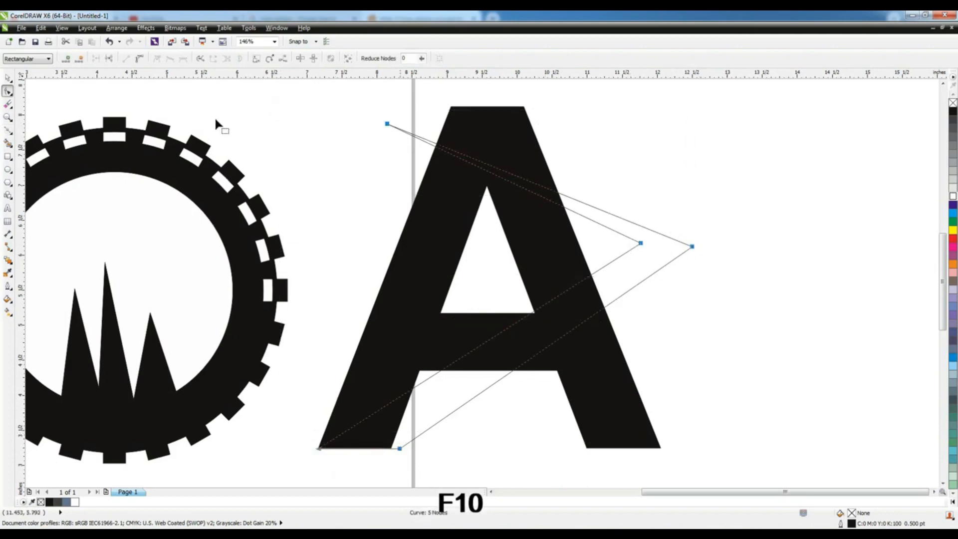
{"action": "left_click", "coordinate": [141, 60]}
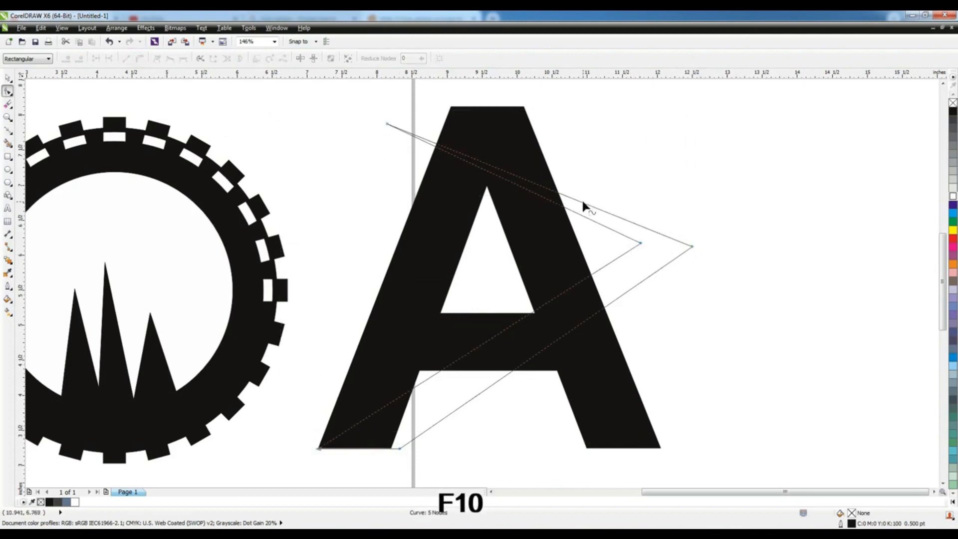
{"action": "left_click_drag", "start_coordinate": [582, 199], "coordinate": [606, 183]}
{"action": "left_click_drag", "start_coordinate": [577, 212], "coordinate": [587, 205]}
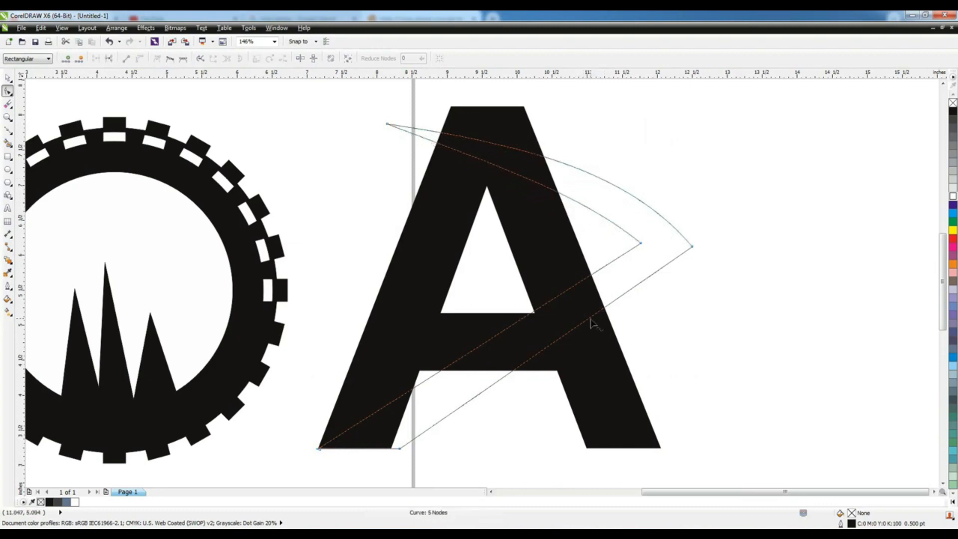
{"action": "left_click_drag", "start_coordinate": [589, 319], "coordinate": [603, 338]}
{"action": "left_click_drag", "start_coordinate": [544, 304], "coordinate": [558, 319]}
- Delete the two corner nodes on the outline's right side and refine the outer curve with its handles to form a swoosh
{"action": "left_click_drag", "start_coordinate": [783, 200], "coordinate": [592, 277]}
{"action": "key", "text": "Delete"}
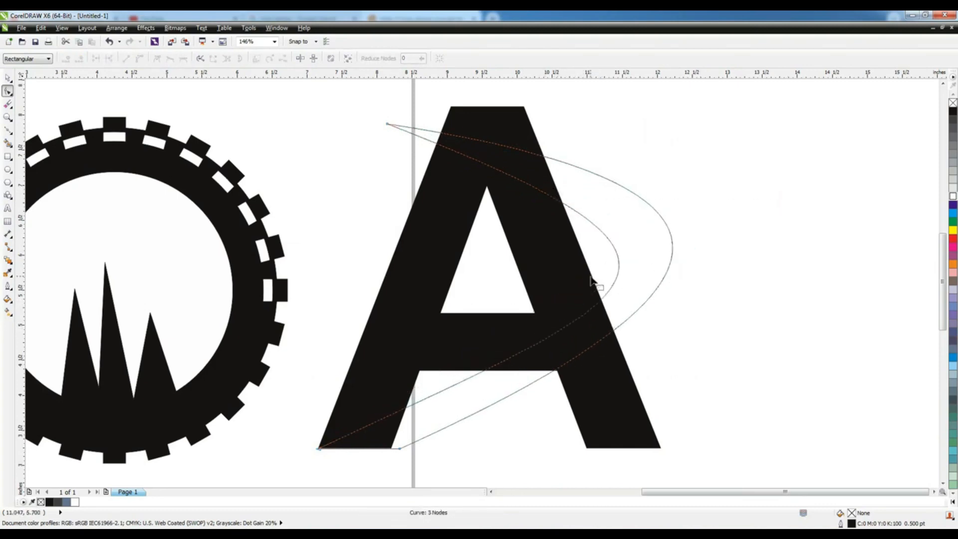
{"action": "left_click", "coordinate": [387, 124]}
{"action": "left_click_drag", "start_coordinate": [724, 303], "coordinate": [744, 325]}
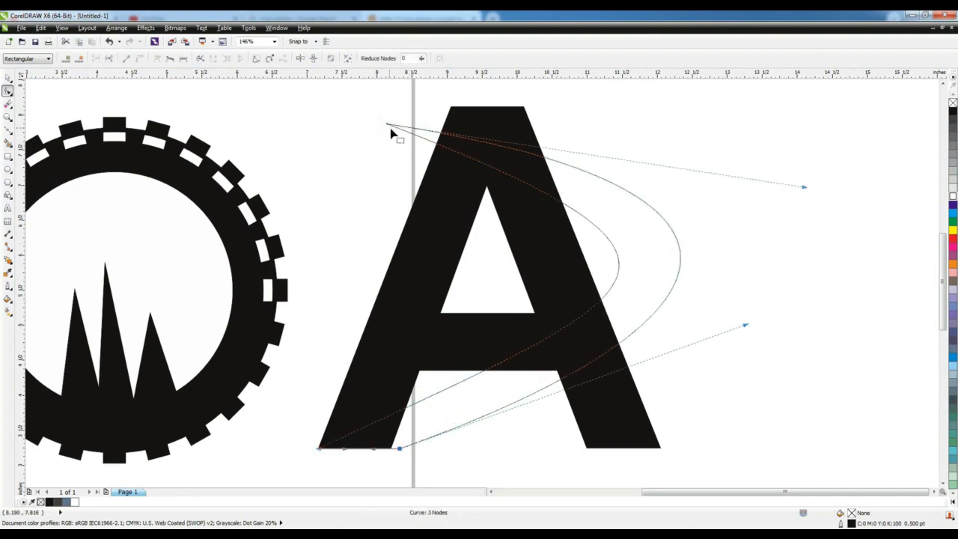
{"action": "left_click_drag", "start_coordinate": [805, 189], "coordinate": [812, 174]}
{"action": "key", "text": "space"}
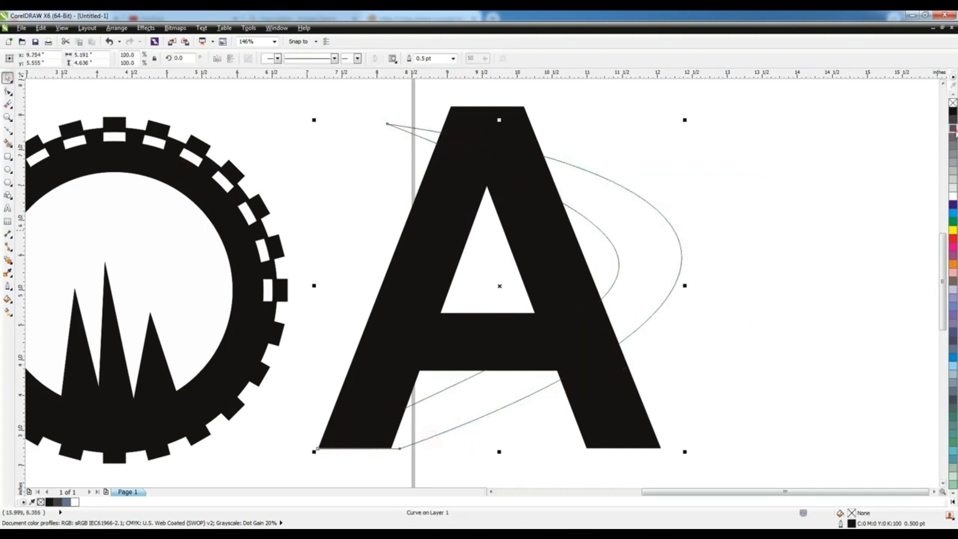
- Fill the swoosh with 80% black and reshape it, extending its lower-left tip beyond the letter and adjusting the inner curve
{"action": "left_click", "coordinate": [953, 131]}
{"action": "key", "text": "space"}
{"action": "left_click_drag", "start_coordinate": [321, 452], "coordinate": [291, 452]}
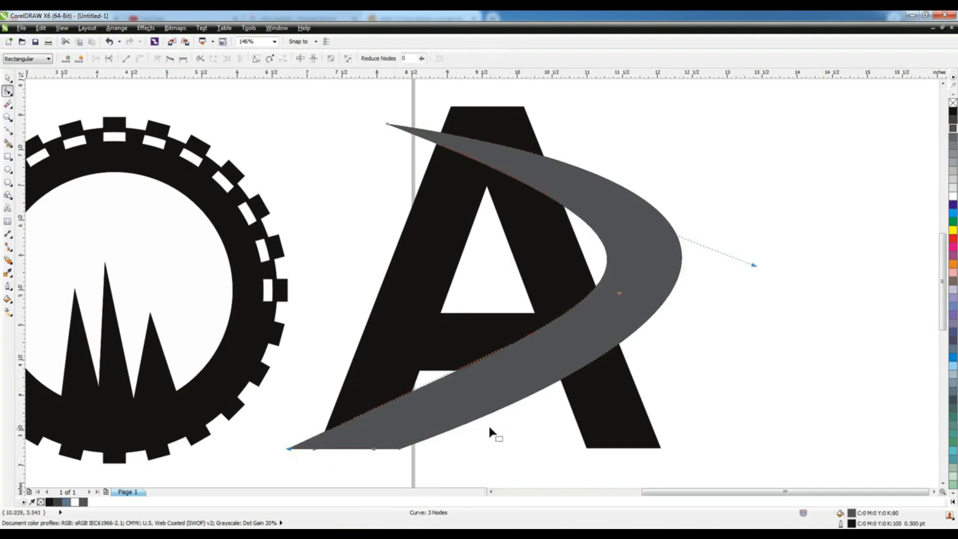
{"action": "left_click_drag", "start_coordinate": [754, 270], "coordinate": [762, 274]}
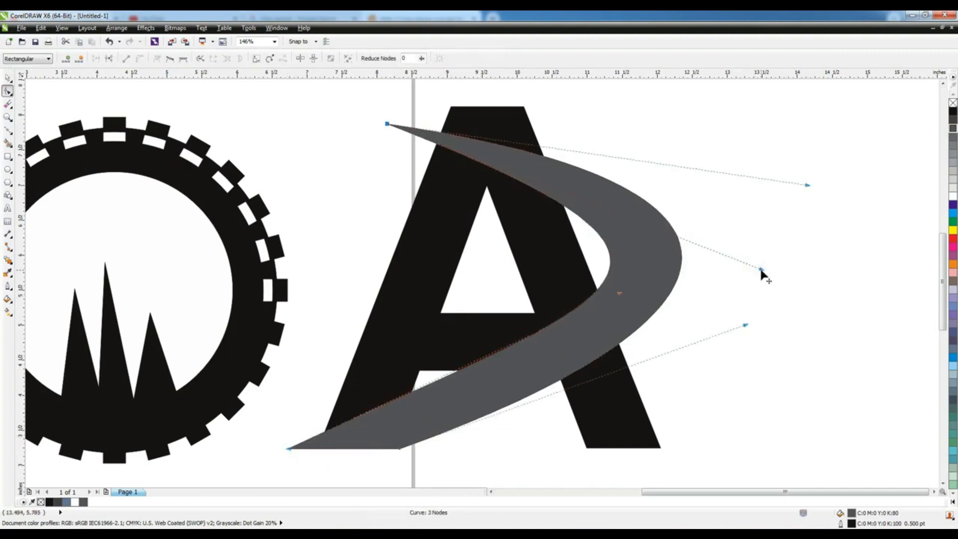
{"action": "left_click", "coordinate": [7, 78]}
{"action": "left_click", "coordinate": [193, 94]}
- Set the swoosh's outline width to 2 pt
{"action": "left_click", "coordinate": [650, 233]}
{"action": "key", "text": "F12"}
{"action": "key", "text": "Tab"}
{"action": "type", "text": "2"}
{"action": "key", "text": "Return"}
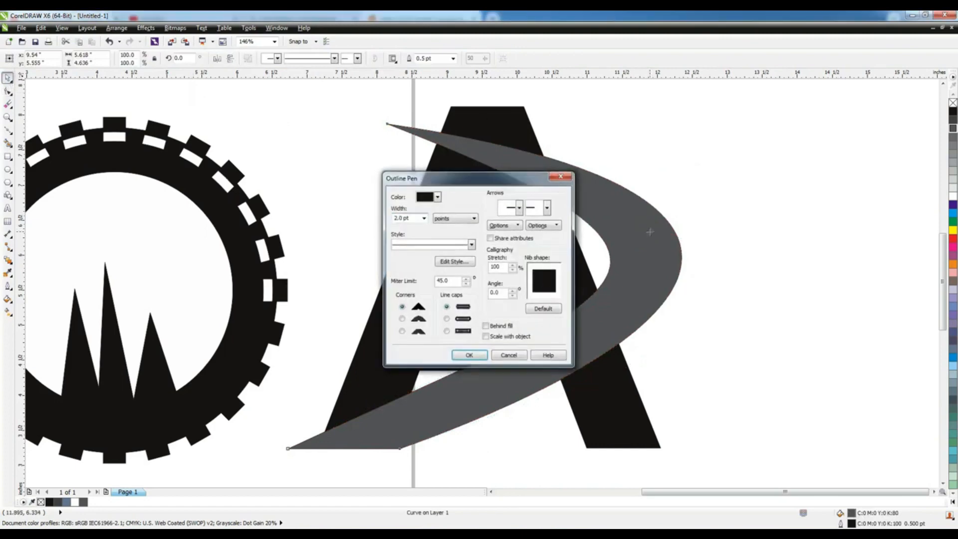
- Give the swoosh a white outline with a width of 3 pt
{"action": "right_click", "coordinate": [952, 198]}
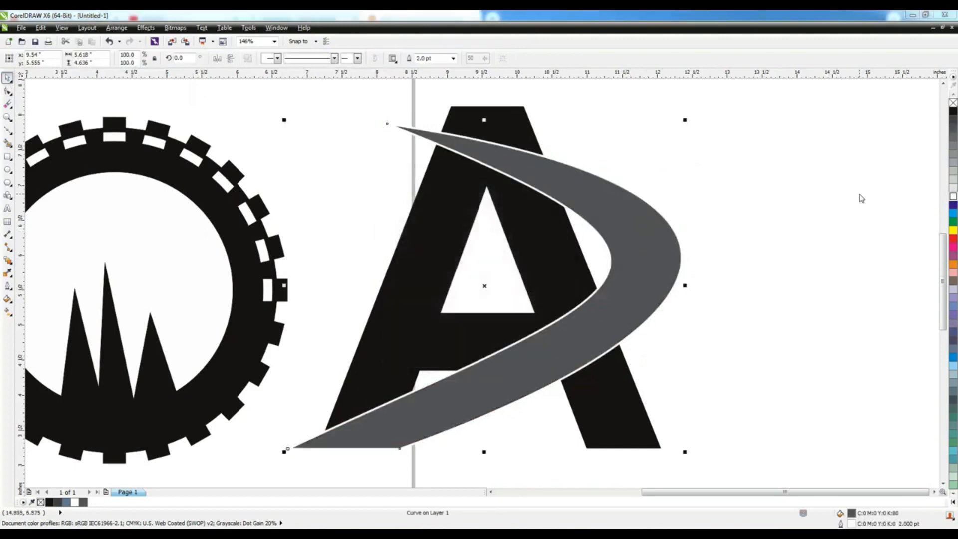
{"action": "key", "text": "F12"}
{"action": "key", "text": "Tab"}
{"action": "type", "text": "3"}
{"action": "key", "text": "Return"}
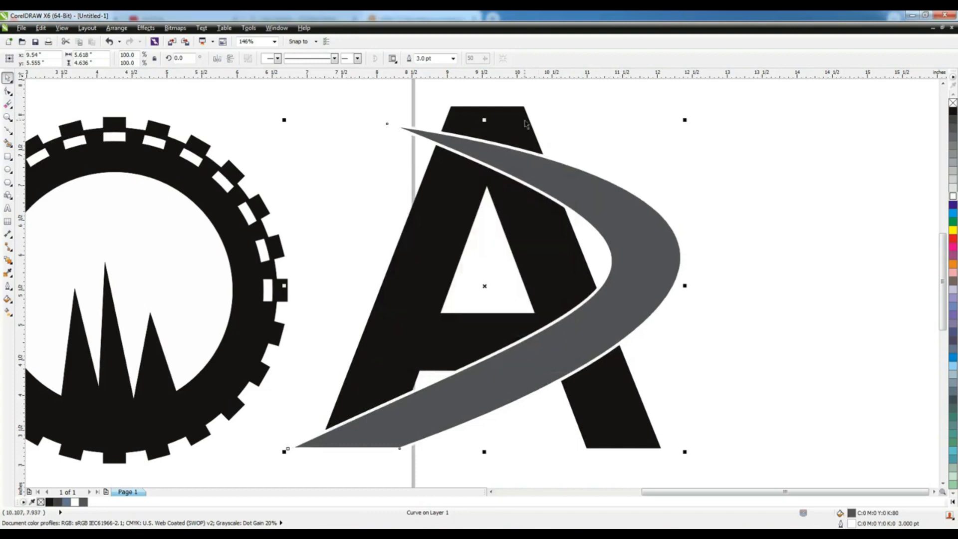
- Trim the letter A with the swoosh so the letter is cut along the swoosh's path
{"action": "left_click", "coordinate": [525, 122], "text": "shift"}
{"action": "left_click", "coordinate": [321, 59]}
{"action": "left_click", "coordinate": [769, 166]}
- Shift the swoosh slightly to the right and down relative to the trimmed letter A
{"action": "left_click", "coordinate": [646, 219]}
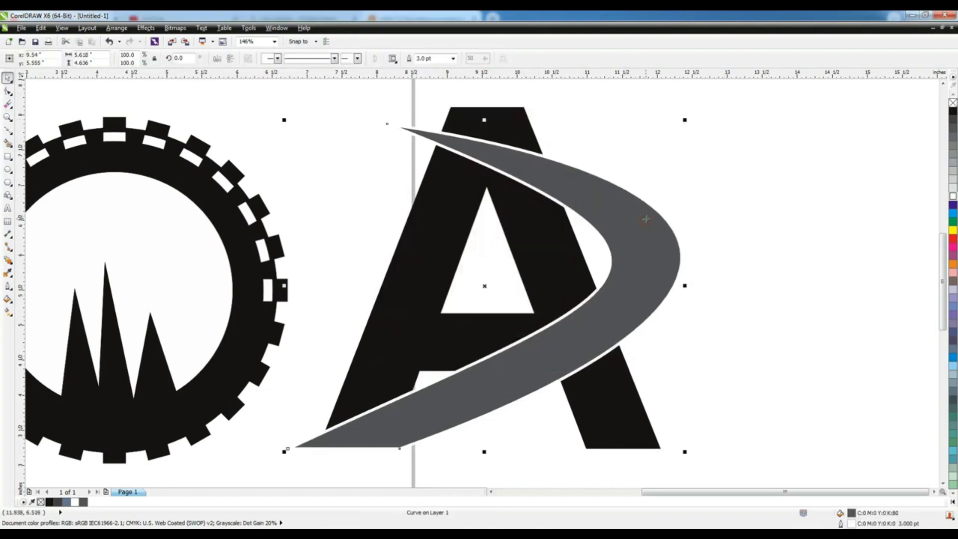
{"action": "left_click_drag", "start_coordinate": [646, 219], "coordinate": [654, 219]}
{"action": "left_click", "coordinate": [748, 216]}
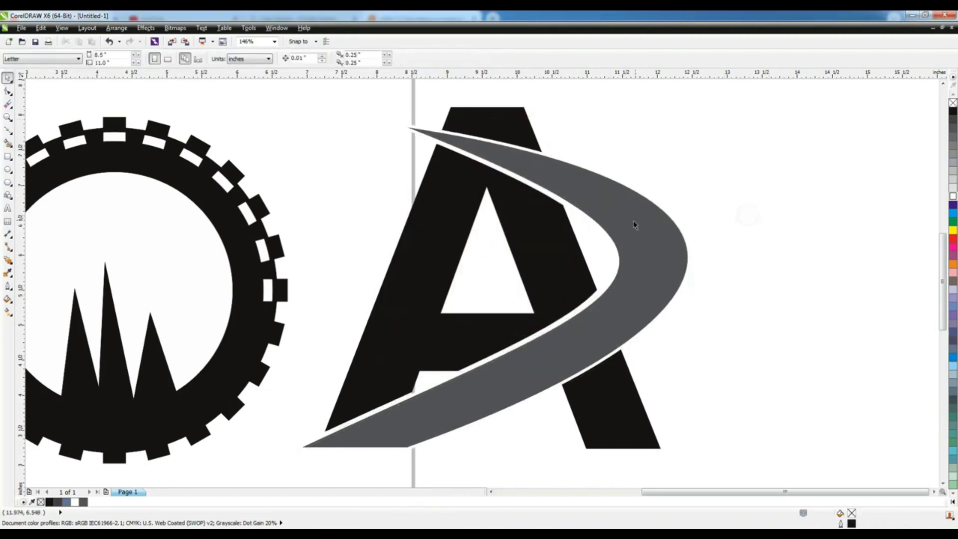
{"action": "left_click", "coordinate": [635, 225]}
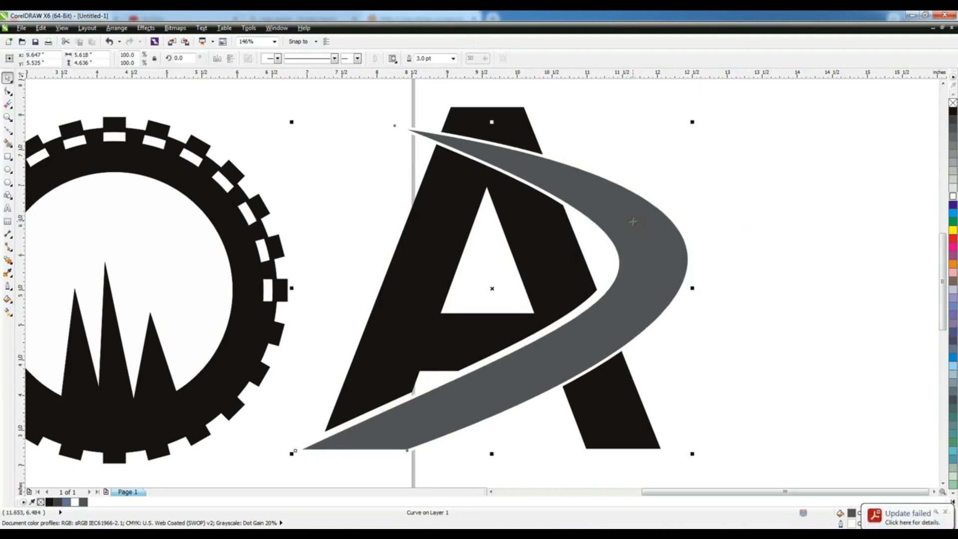
{"action": "left_click", "coordinate": [699, 199]}
- Make two copies of the letter A offset slightly rightward, filled 70% and 10% black, and stack them behind the black letter
{"action": "left_click", "coordinate": [561, 243]}
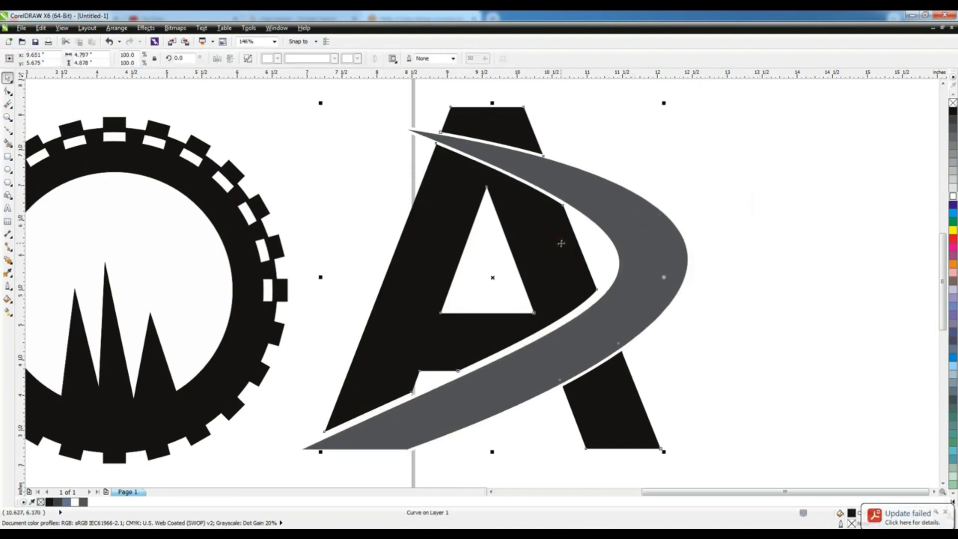
{"action": "left_click_drag", "start_coordinate": [561, 243], "coordinate": [565, 243]}
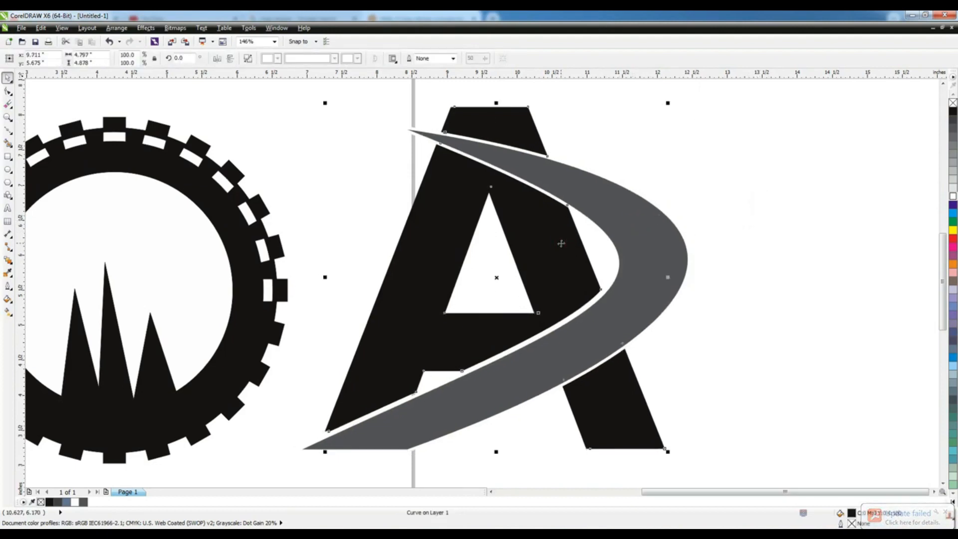
{"action": "left_click", "coordinate": [953, 136]}
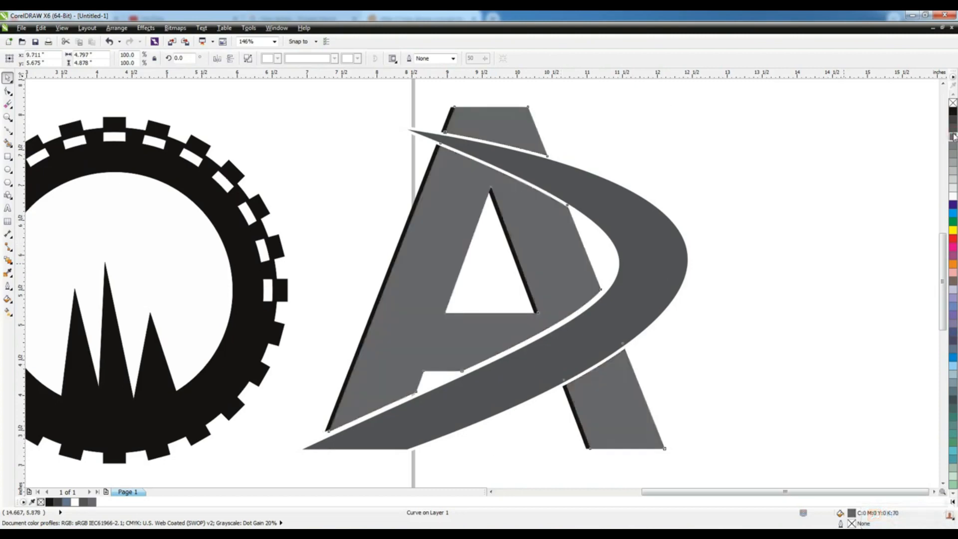
{"action": "left_click", "coordinate": [953, 194]}
{"action": "key", "text": "ctrl+z"}
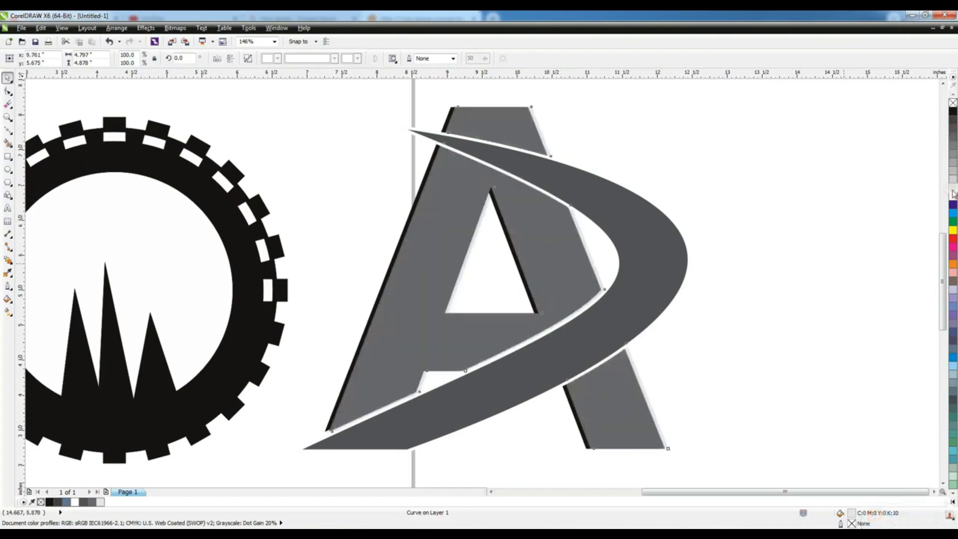
{"action": "key", "text": "ctrl+z"}
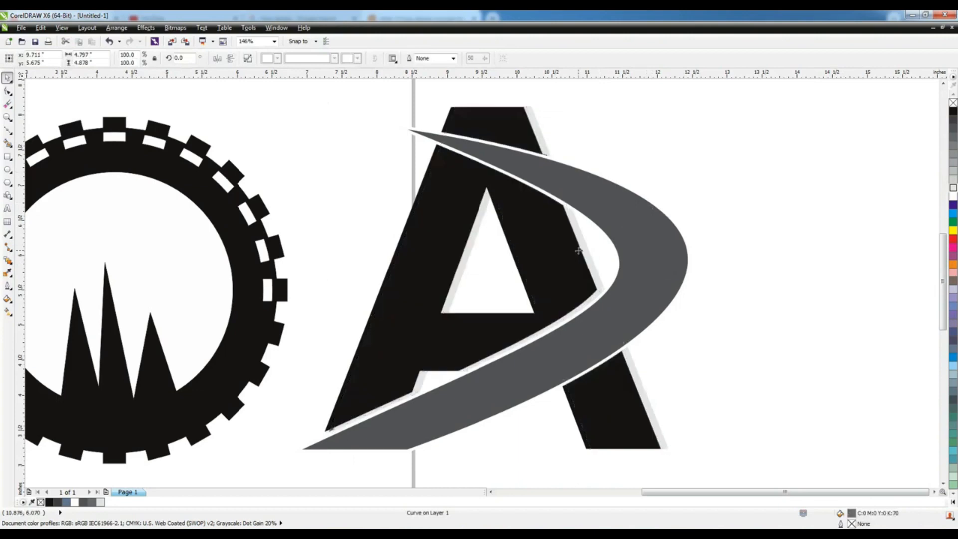
- Blend the two gray copies behind the letter A in 20 steps to form a soft shadow
{"action": "key", "text": "Escape"}
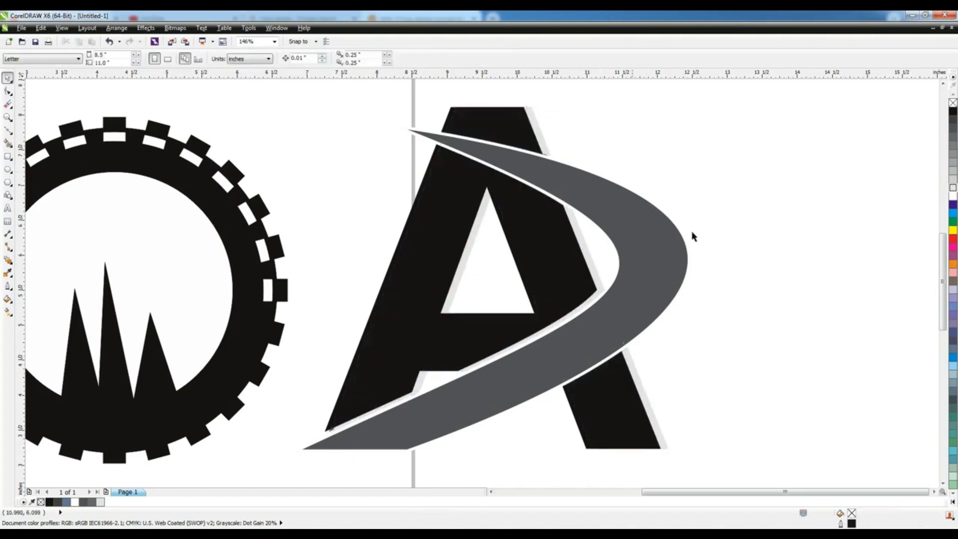
{"action": "key", "text": "ctrl+shift+z"}
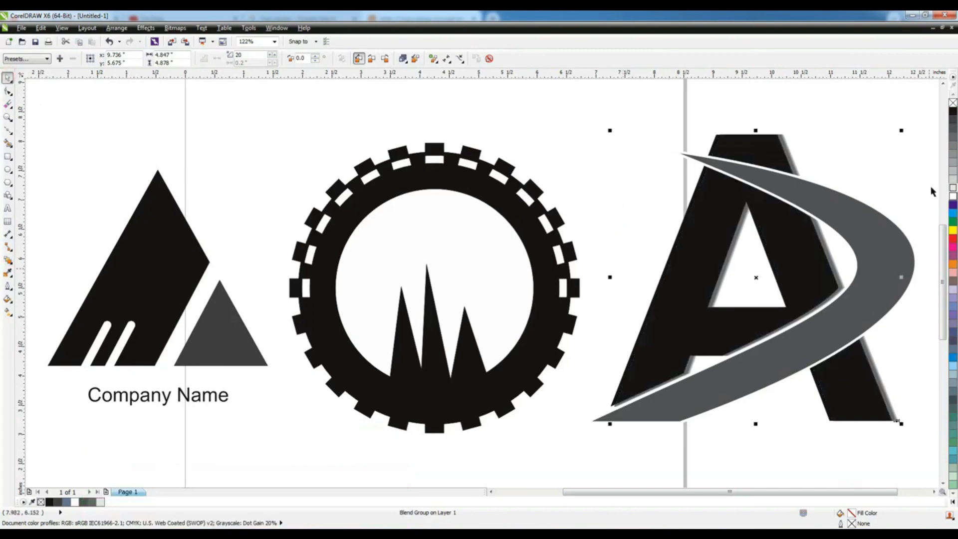
{"action": "left_click", "coordinate": [866, 132]}
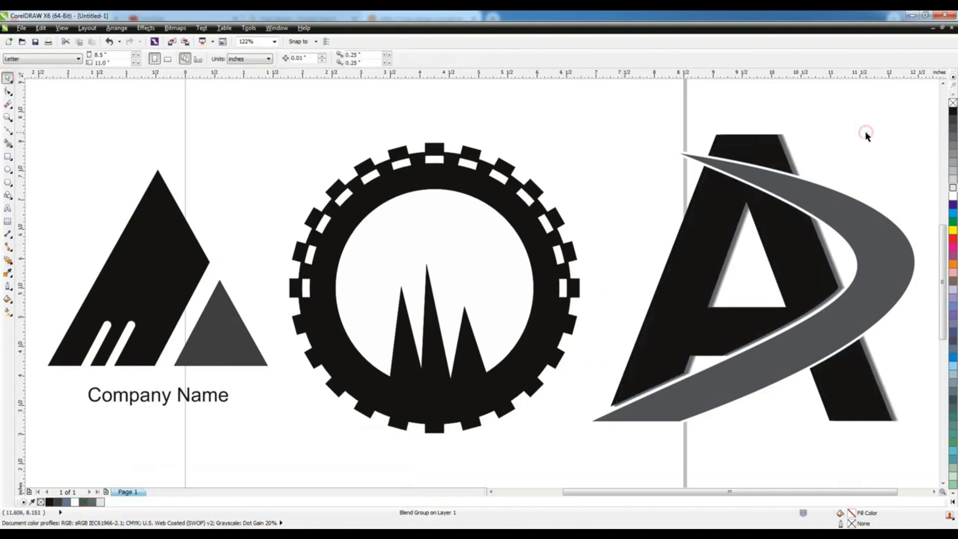
- Fill the letter A with red and the swoosh with a darker red made by setting its black value to 30
{"action": "left_click", "coordinate": [832, 253]}
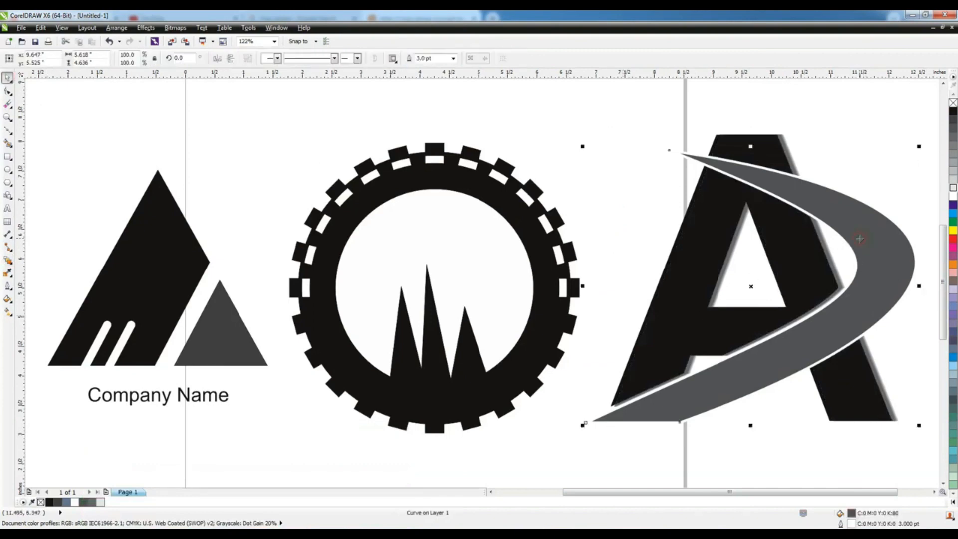
{"action": "left_click", "coordinate": [954, 239]}
{"action": "left_click", "coordinate": [875, 220]}
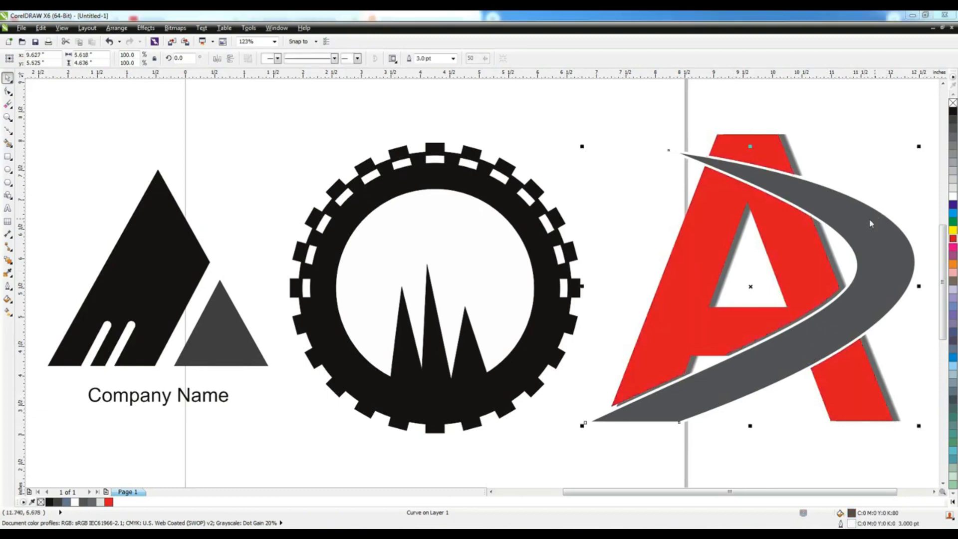
{"action": "key", "text": "shift+F11"}
{"action": "left_click", "coordinate": [574, 179]}
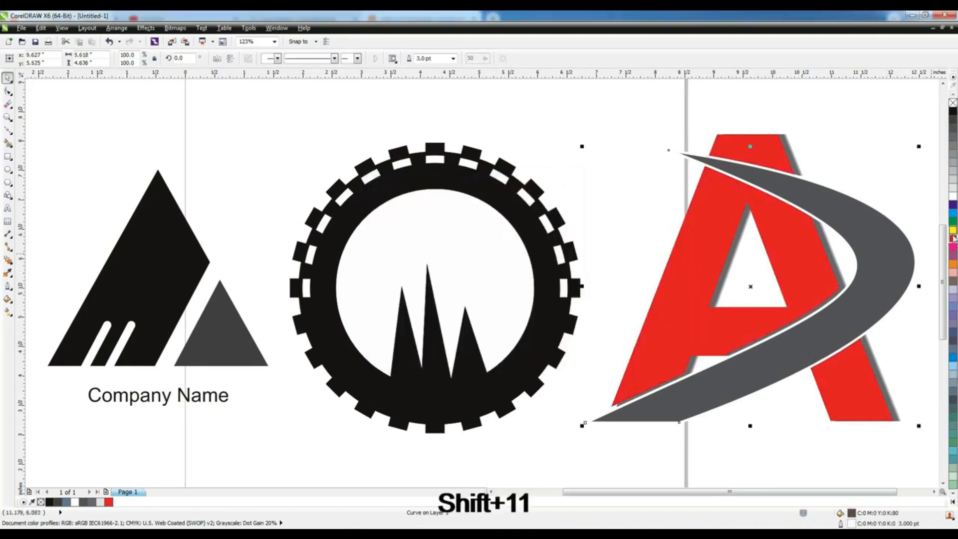
{"action": "key", "text": "shift+F11"}
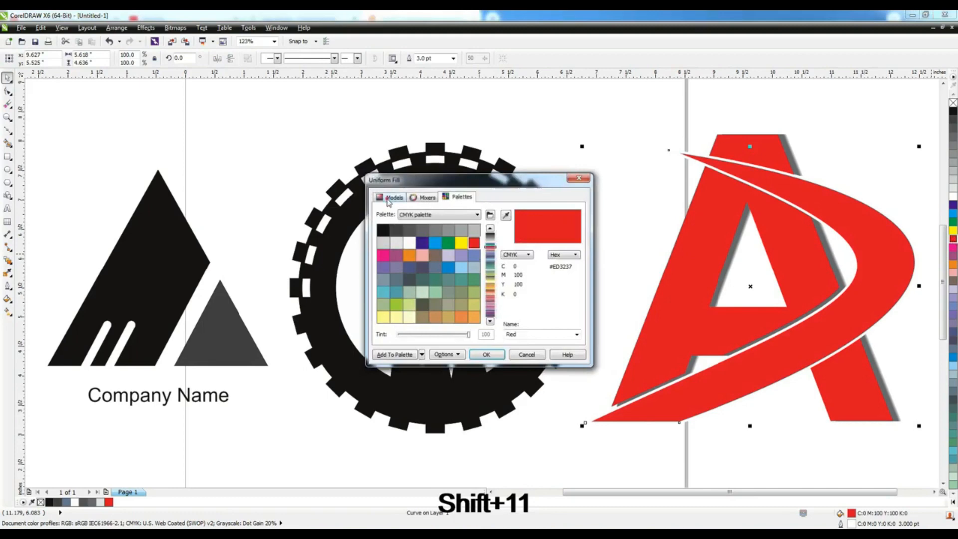
{"action": "type", "text": "30"}
{"action": "key", "text": "Return"}
{"action": "left_click", "coordinate": [628, 115]}
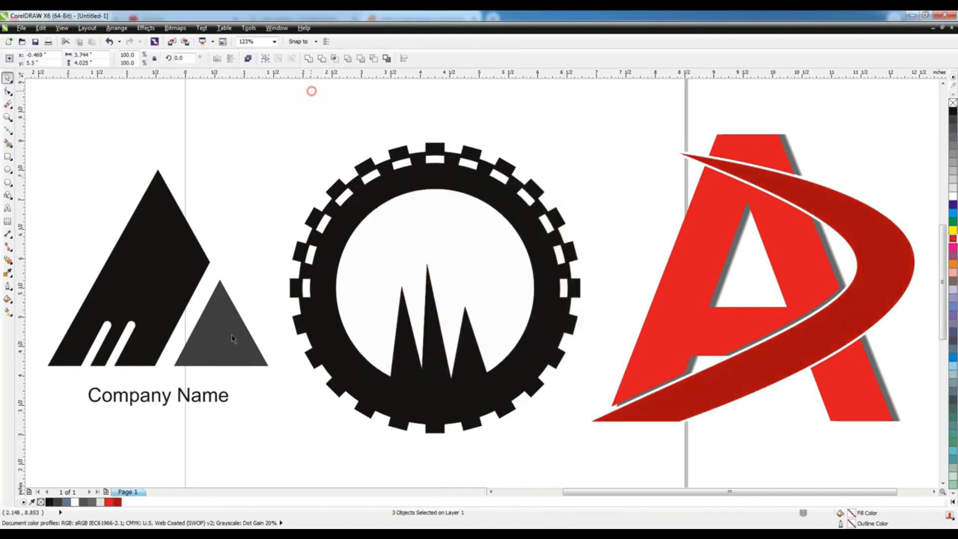
- Place a copy of the "Company Name" text below the ring emblem
{"action": "right_click", "coordinate": [505, 460]}
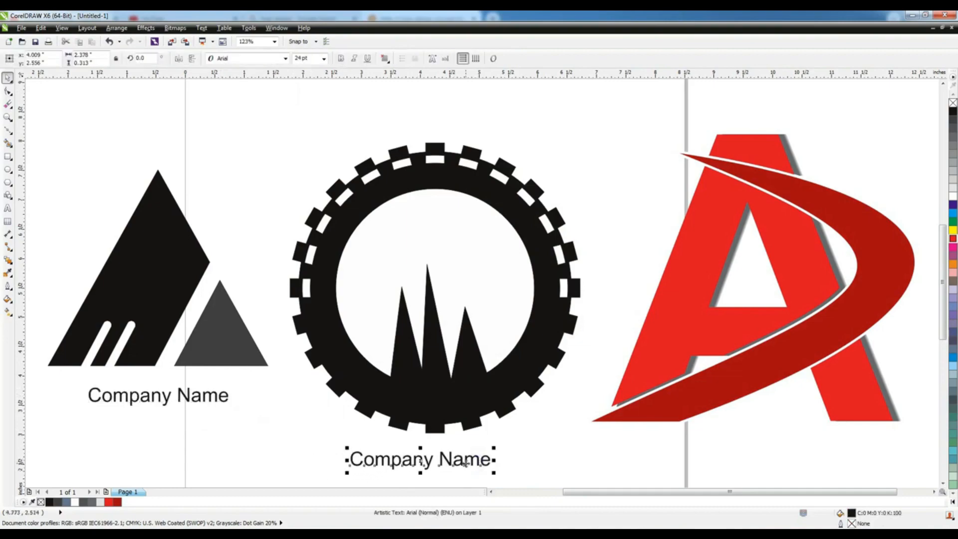